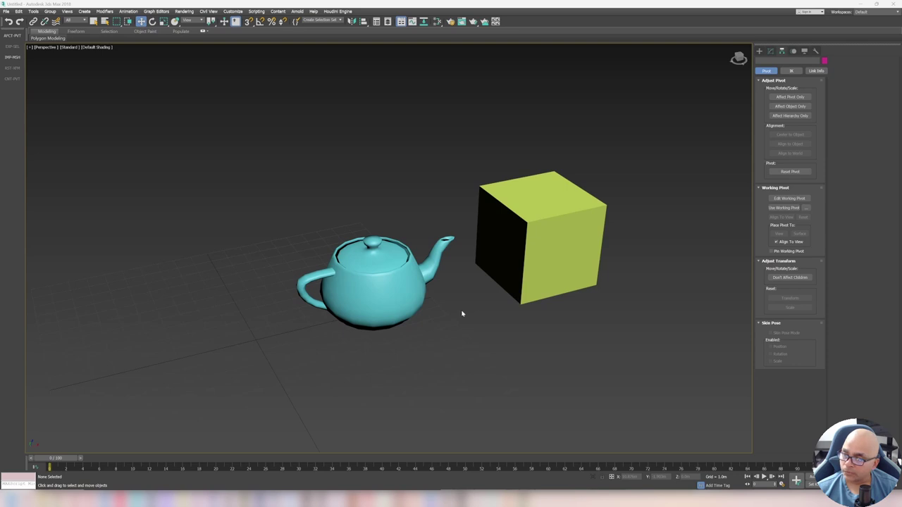
# Step: Select the teapot and examine its pivot at the base from below and from the surrounding angles
pyautogui.moveTo(451, 305); pyautogui.dragTo(466, 306, button='middle')
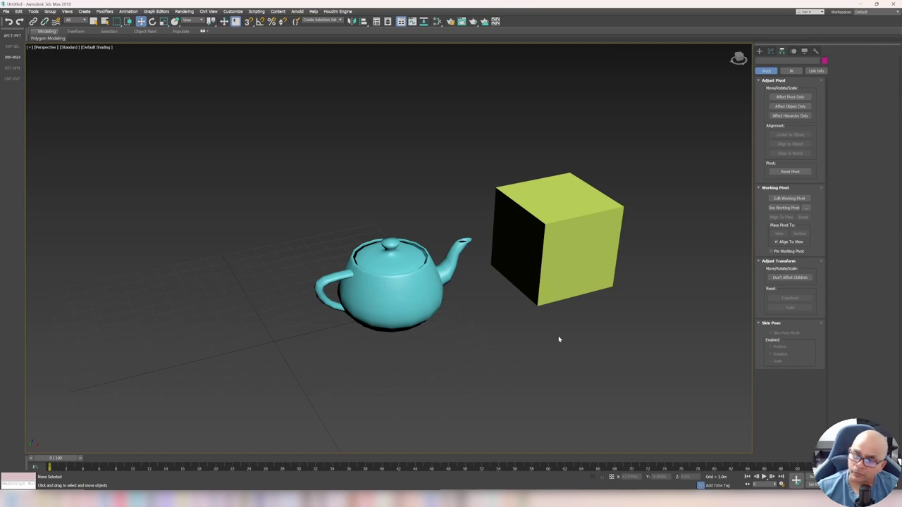
pyautogui.keyDown('alt'); pyautogui.moveTo(509, 328); pyautogui.dragTo(468, 287, button='middle'); pyautogui.keyUp('alt')
pyautogui.click(459, 286)
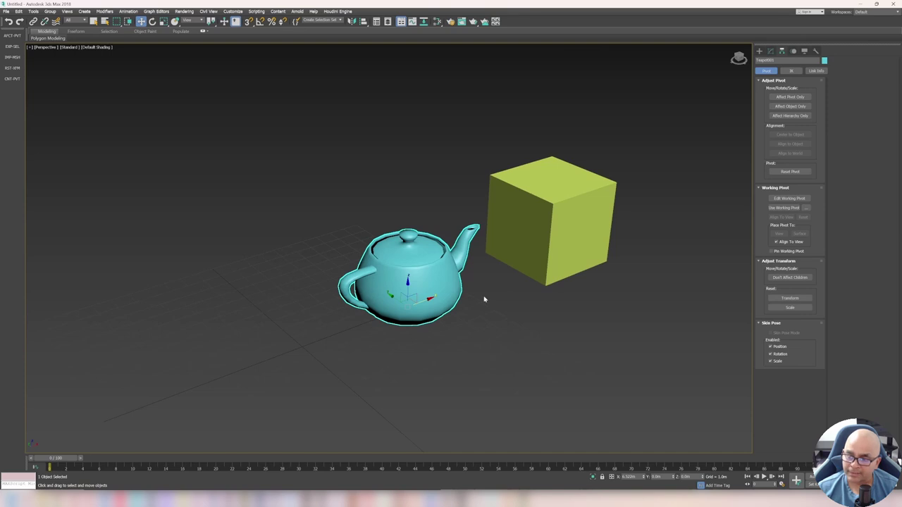
pyautogui.moveTo(485, 294)
pyautogui.mouseDown(button='middle')
pyautogui.moveTo(487, 263)
pyautogui.moveTo(486, 280)
pyautogui.mouseUp(button='middle')
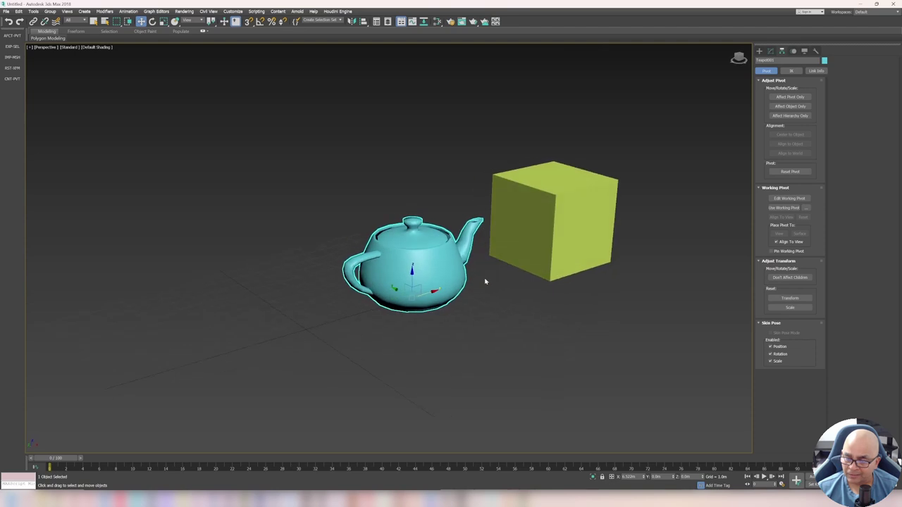
pyautogui.scroll(5, 432, 288)
pyautogui.keyDown('alt'); pyautogui.moveTo(433, 289); pyautogui.dragTo(470, 274, button='middle'); pyautogui.keyUp('alt')
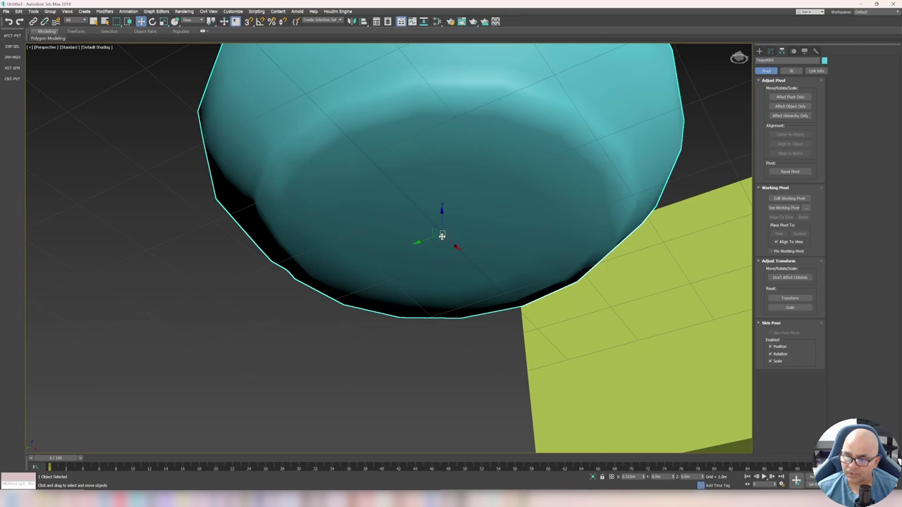
pyautogui.scroll(-4, 447, 213)
pyautogui.scroll(3, 451, 213)
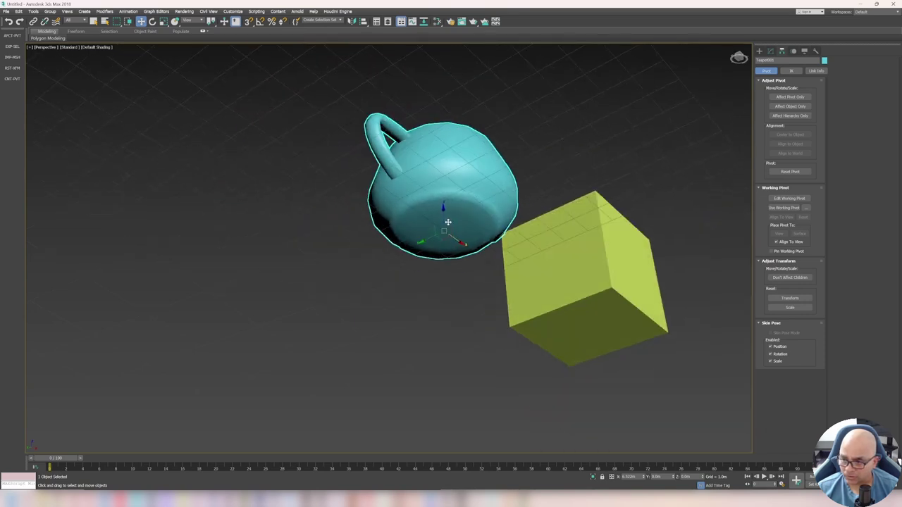
pyautogui.scroll(-5, 476, 215)
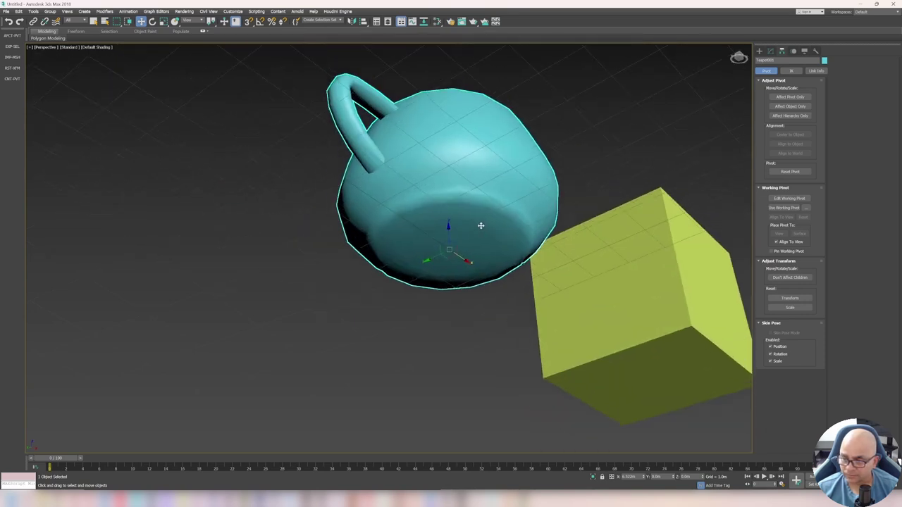
pyautogui.keyDown('alt'); pyautogui.moveTo(477, 220); pyautogui.dragTo(499, 226, button='middle'); pyautogui.keyUp('alt')
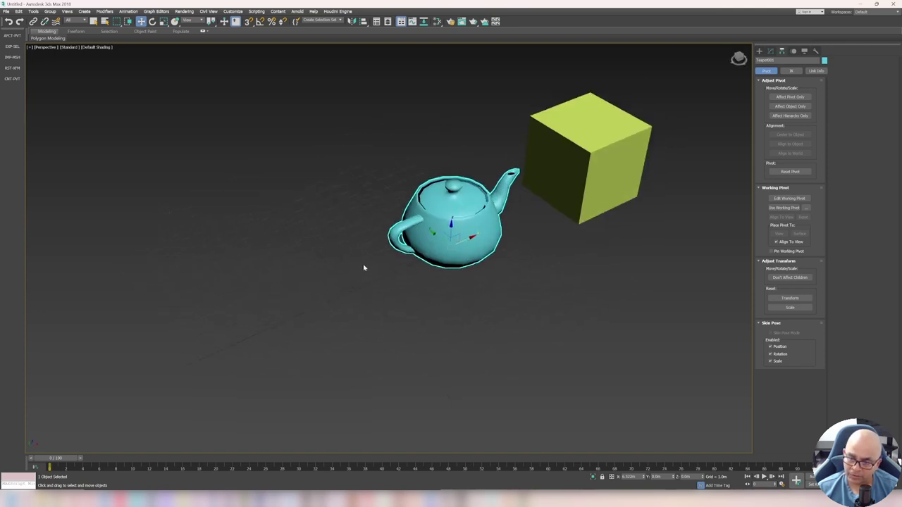
pyautogui.scroll(3, 343, 283)
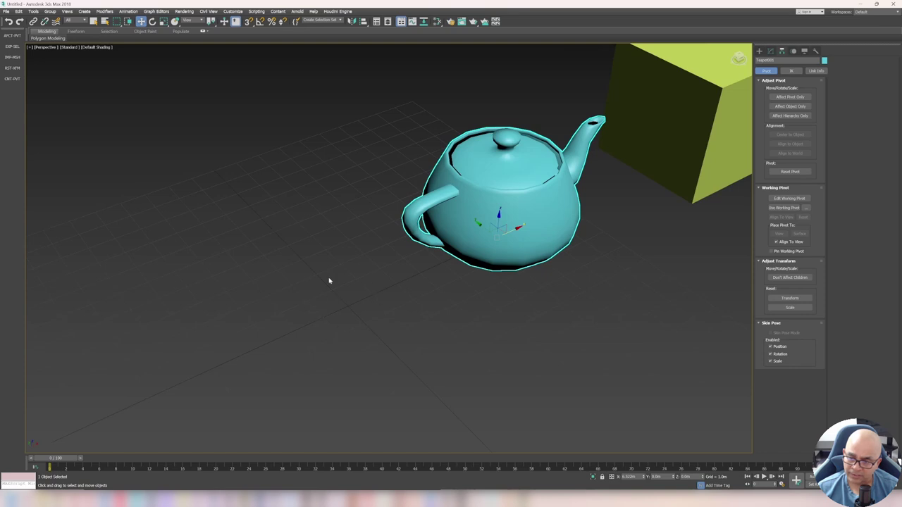
pyautogui.scroll(-4, 336, 279)
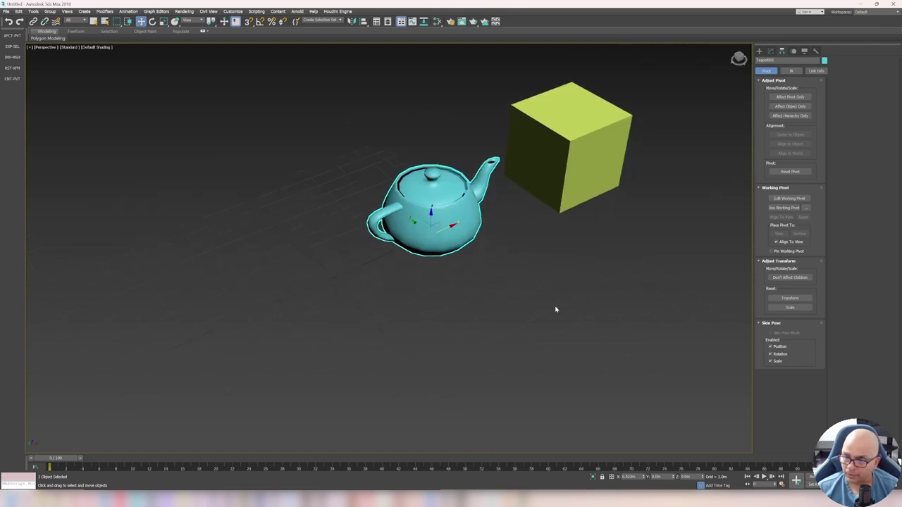
# Step: Set the teapot's X position to 0
pyautogui.click(629, 477)
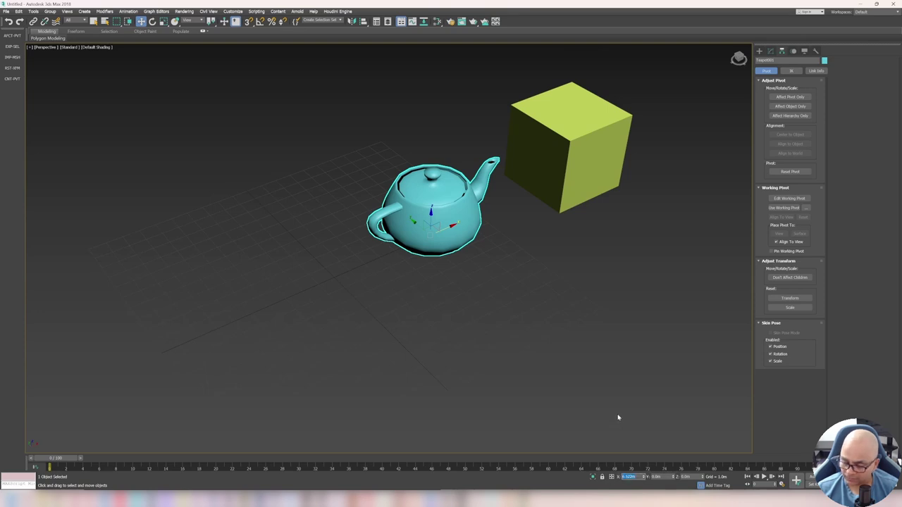
pyautogui.write('0')
pyautogui.press('Return')
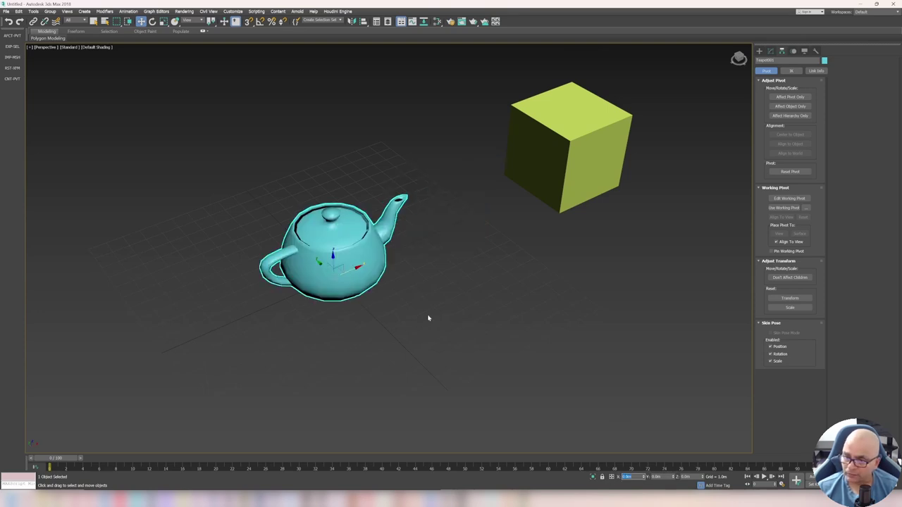
# Step: Examine in the front view where the teapot's pivot sits relative to its base and the world origin
pyautogui.press('z')
pyautogui.scroll(-5, 385, 274)
pyautogui.moveTo(396, 263)
pyautogui.keyDown('alt'); pyautogui.mouseDown(button='middle')
pyautogui.moveTo(379, 231)
pyautogui.moveTo(400, 247)
pyautogui.mouseUp(button='middle'); pyautogui.keyUp('alt')
pyautogui.scroll(3, 393, 249)
pyautogui.press('f')
pyautogui.scroll(8, 402, 249)
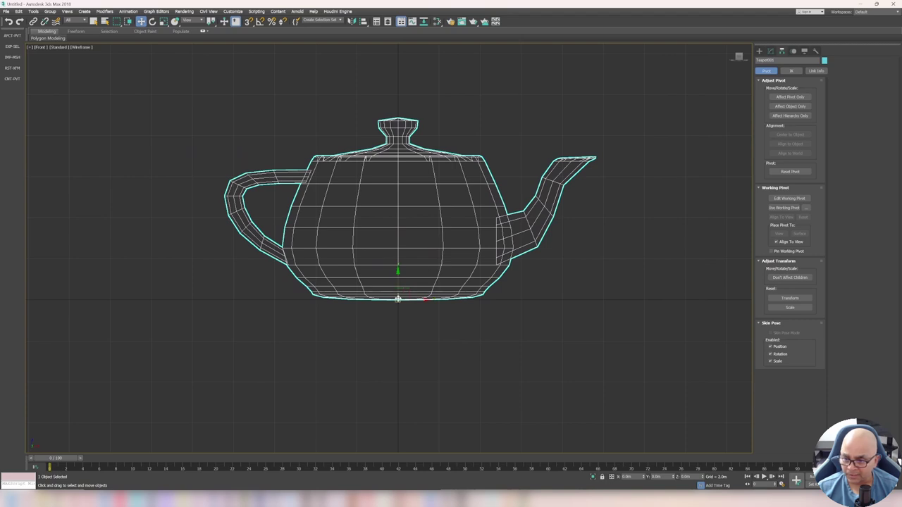
pyautogui.scroll(4, 397, 302)
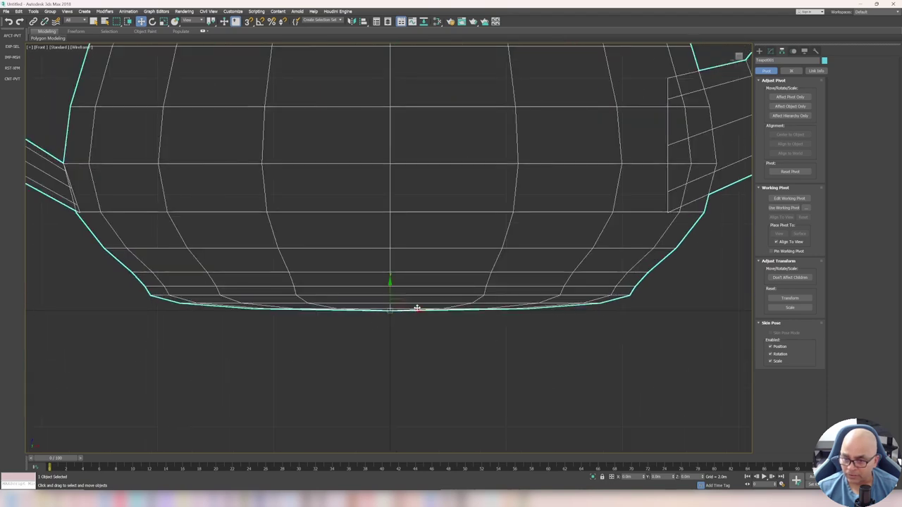
pyautogui.scroll(-5, 411, 304)
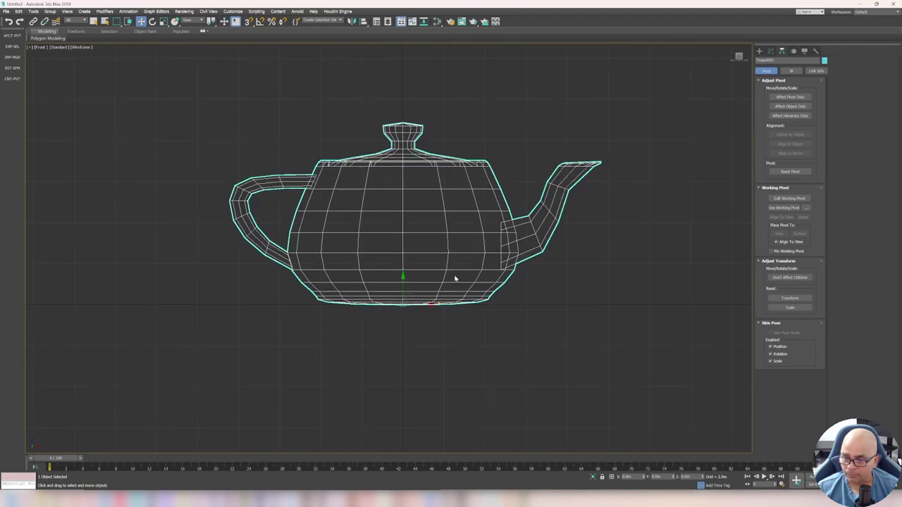
pyautogui.moveTo(455, 279); pyautogui.dragTo(440, 242, button='middle')
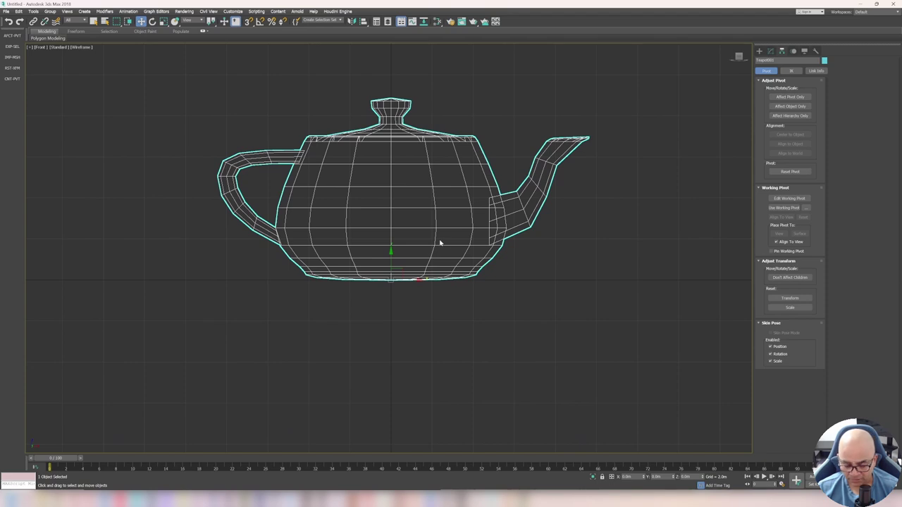
# Step: Return to the perspective view and turn on Affect Pivot Only for the teapot
pyautogui.press('p')
pyautogui.scroll(-3, 399, 247)
pyautogui.scroll(3, 398, 248)
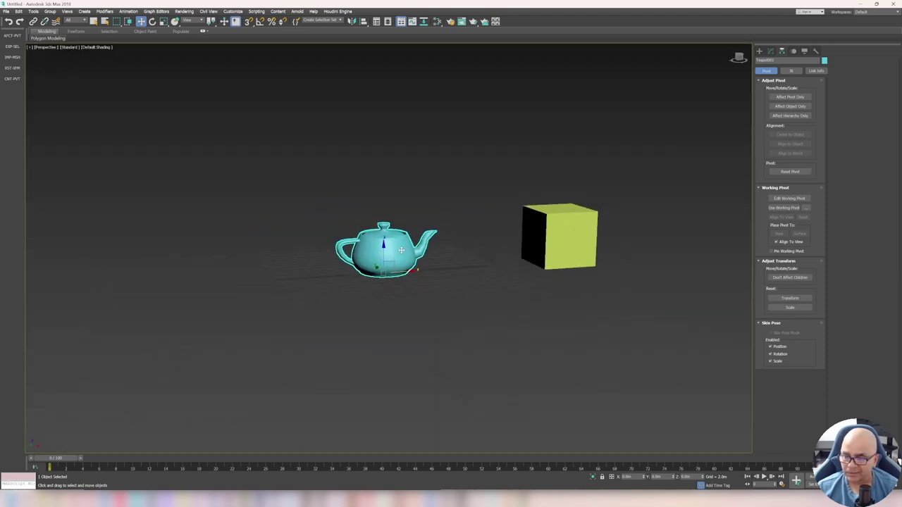
pyautogui.keyDown('alt'); pyautogui.moveTo(399, 248); pyautogui.dragTo(420, 244, button='middle'); pyautogui.keyUp('alt')
pyautogui.scroll(2, 421, 243)
pyautogui.moveTo(469, 227)
pyautogui.keyDown('alt'); pyautogui.mouseDown(button='middle')
pyautogui.moveTo(464, 248)
pyautogui.moveTo(479, 238)
pyautogui.mouseUp(button='middle'); pyautogui.keyUp('alt')
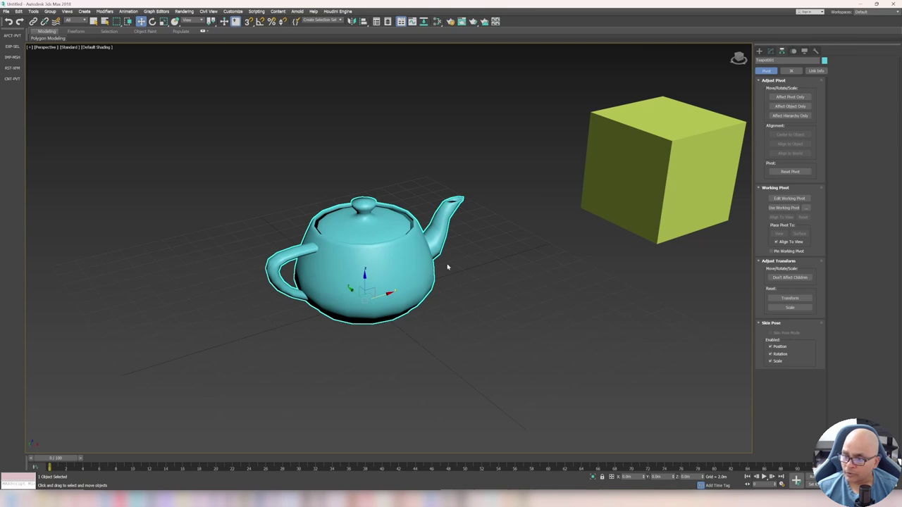
pyautogui.moveTo(447, 267); pyautogui.dragTo(441, 268, button='middle')
pyautogui.click(759, 52)
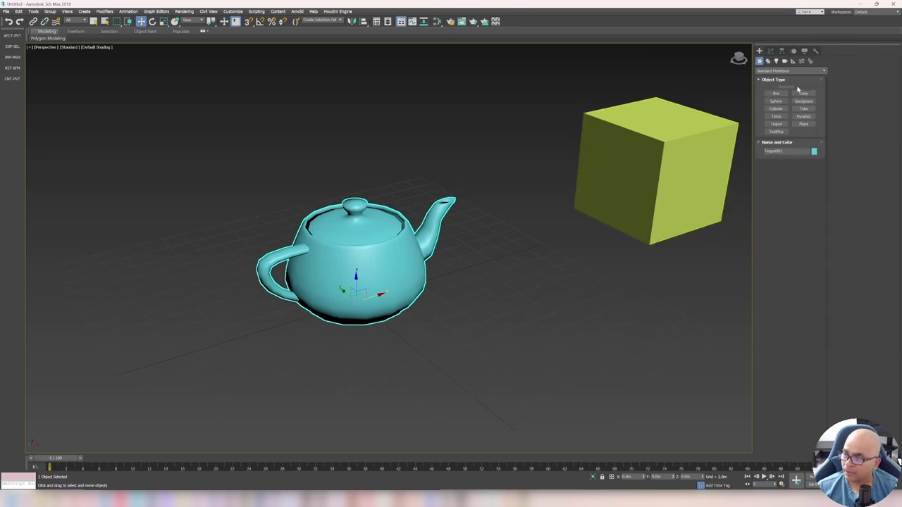
pyautogui.click(771, 51)
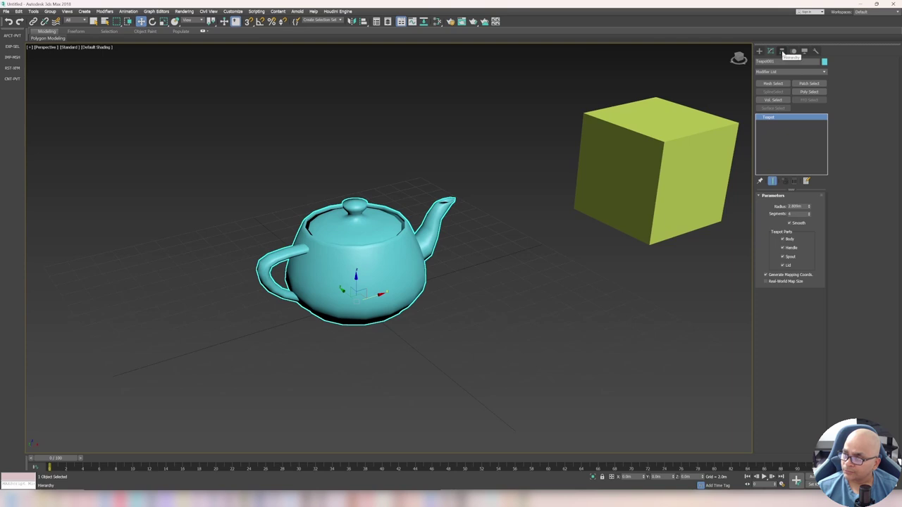
pyautogui.click(782, 52)
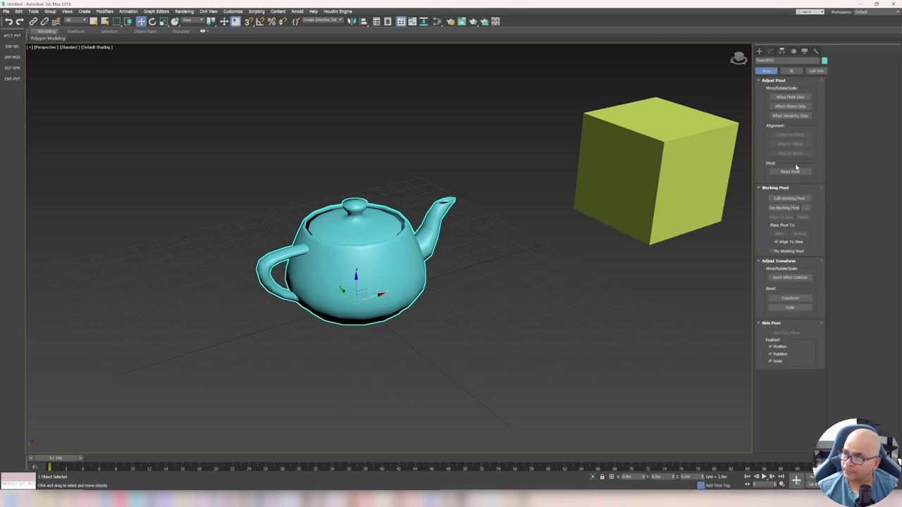
pyautogui.click(790, 98)
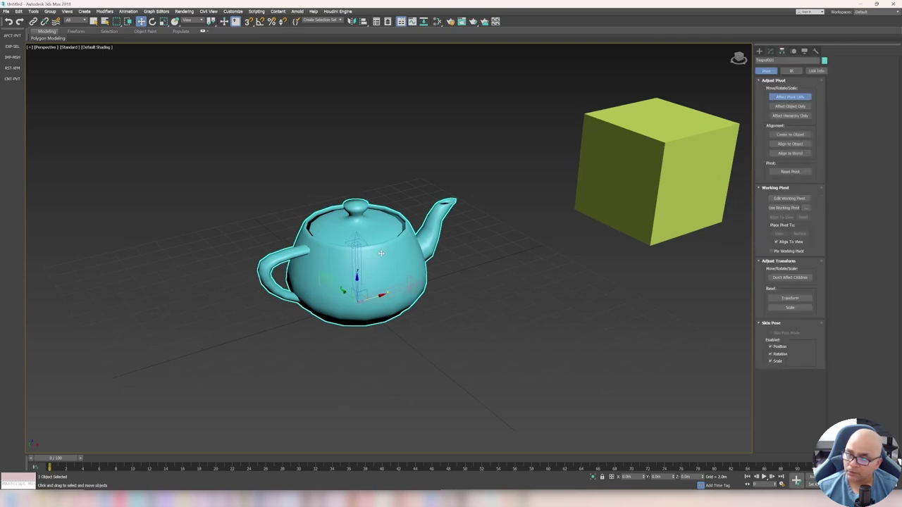
# Step: Move the teapot's pivot freely to a spot above and away from the lid
pyautogui.keyDown('alt'); pyautogui.moveTo(461, 260); pyautogui.dragTo(362, 251, button='middle'); pyautogui.keyUp('alt')
pyautogui.moveTo(361, 250); pyautogui.dragTo(376, 160)
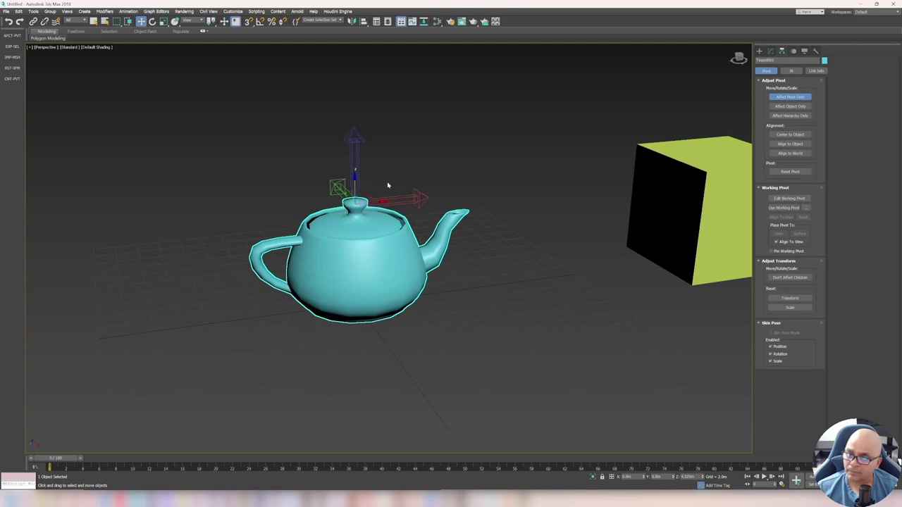
pyautogui.keyDown('alt'); pyautogui.moveTo(376, 159); pyautogui.dragTo(395, 183, button='middle'); pyautogui.keyUp('alt')
pyautogui.moveTo(400, 191); pyautogui.dragTo(392, 162)
pyautogui.keyDown('alt'); pyautogui.moveTo(392, 161); pyautogui.dragTo(421, 165, button='middle'); pyautogui.keyUp('alt')
pyautogui.moveTo(432, 162); pyautogui.dragTo(439, 162)
pyautogui.keyDown('alt'); pyautogui.moveTo(439, 161); pyautogui.dragTo(435, 163, button='middle'); pyautogui.keyUp('alt')
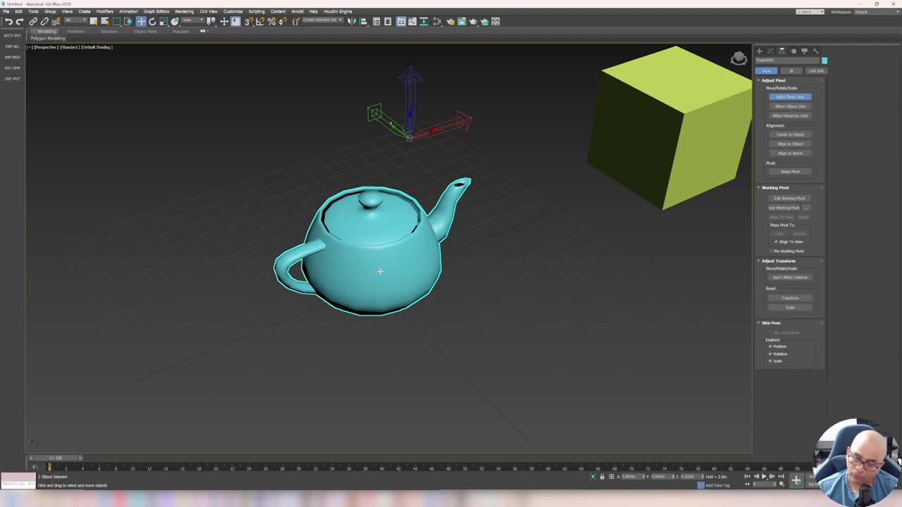
# Step: Center the teapot's pivot to the object
pyautogui.click(792, 134)
pyautogui.keyDown('alt'); pyautogui.moveTo(540, 230); pyautogui.dragTo(405, 251, button='middle'); pyautogui.keyUp('alt')
pyautogui.keyDown('alt'); pyautogui.moveTo(394, 281); pyautogui.dragTo(549, 317, button='middle'); pyautogui.keyUp('alt')
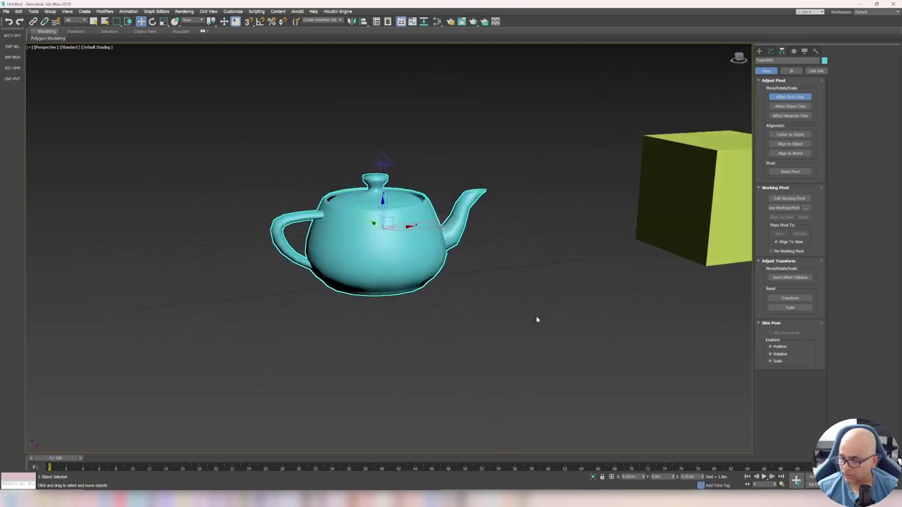
# Step: Reset the teapot pivot's Z and X coordinates to 0, turn off Affect Pivot Only, and deselect the teapot
pyautogui.rightClick(703, 478)
pyautogui.rightClick(645, 478)
pyautogui.keyDown('alt'); pyautogui.moveTo(505, 371); pyautogui.dragTo(457, 317, button='middle'); pyautogui.keyUp('alt')
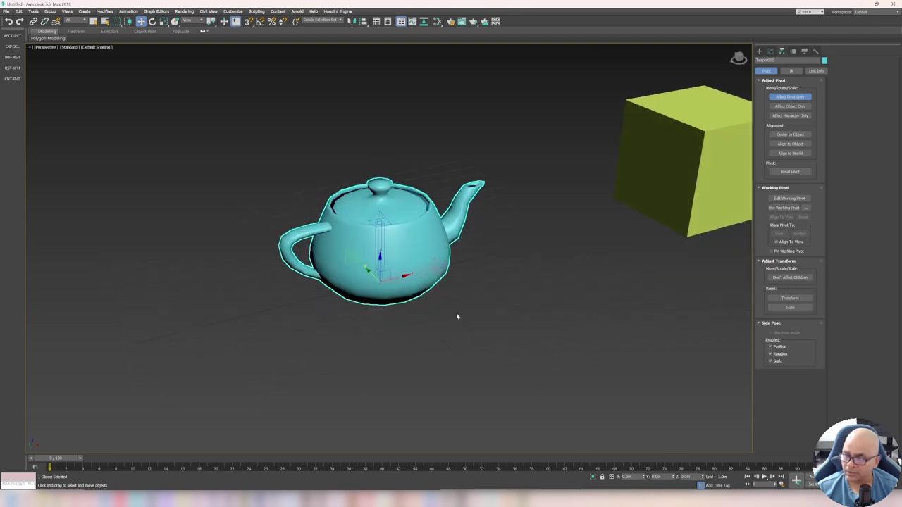
pyautogui.click(782, 97)
pyautogui.scroll(-2, 413, 250)
pyautogui.click(499, 284)
pyautogui.moveTo(500, 284); pyautogui.dragTo(493, 253, button='middle')
pyautogui.scroll(-2, 493, 253)
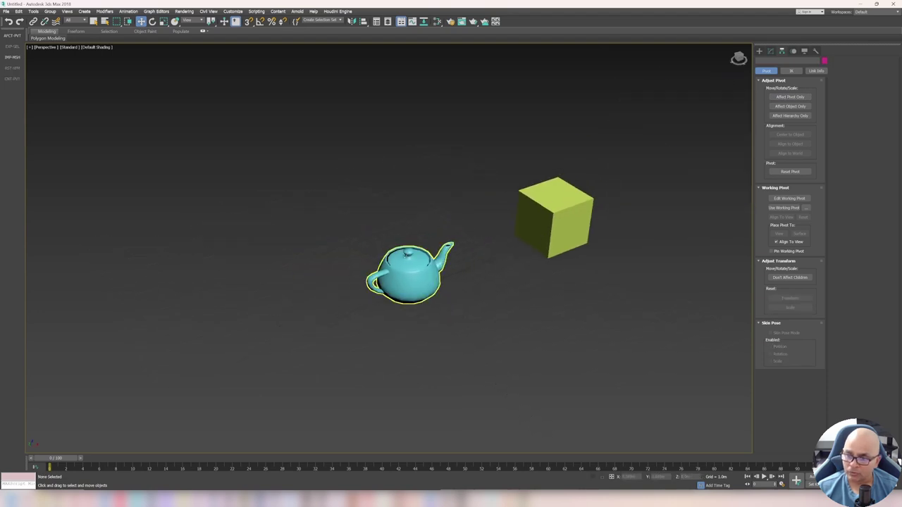
pyautogui.scroll(3, 405, 252)
pyautogui.keyDown('alt'); pyautogui.moveTo(451, 312); pyautogui.dragTo(483, 277, button='middle'); pyautogui.keyUp('alt')
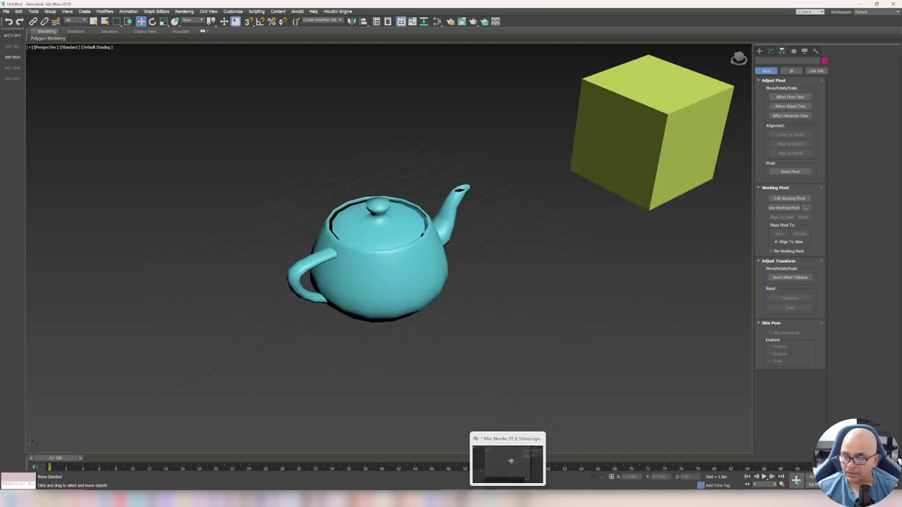
# Step: Switch to Blender and examine where the Suzanne monkey head sits relative to the world origin
pyautogui.click(491, 502)
pyautogui.moveTo(473, 259)
pyautogui.mouseDown(button='middle')
pyautogui.moveTo(459, 253)
pyautogui.moveTo(473, 248)
pyautogui.mouseUp(button='middle')
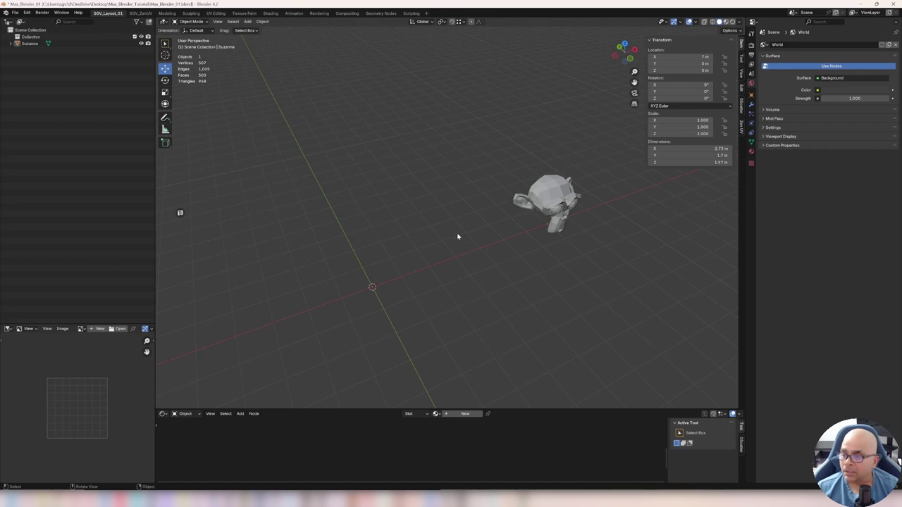
pyautogui.keyDown('shift'); pyautogui.moveTo(491, 210); pyautogui.dragTo(539, 217, button='middle'); pyautogui.keyUp('shift')
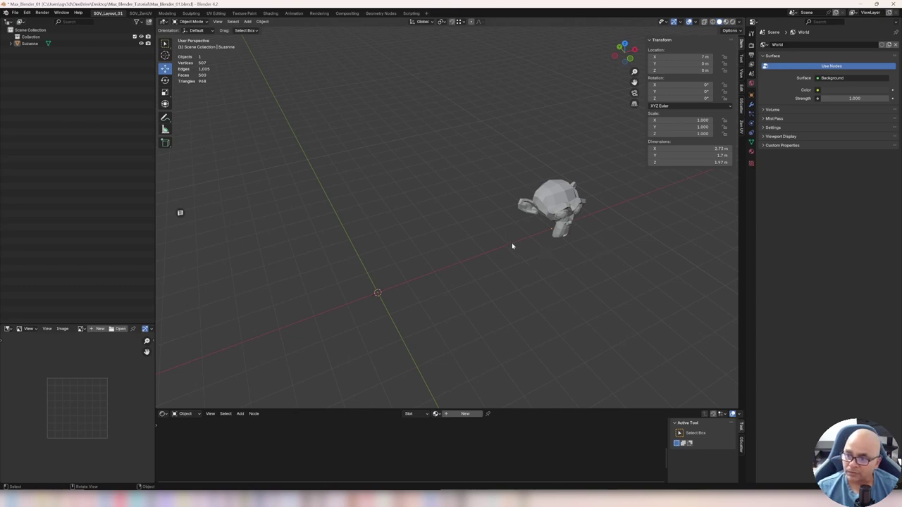
pyautogui.keyDown('shift'); pyautogui.moveTo(527, 230); pyautogui.dragTo(468, 247, button='middle'); pyautogui.keyUp('shift')
pyautogui.moveTo(416, 298); pyautogui.dragTo(383, 270, button='middle')
pyautogui.moveTo(493, 233); pyautogui.dragTo(409, 263, button='middle')
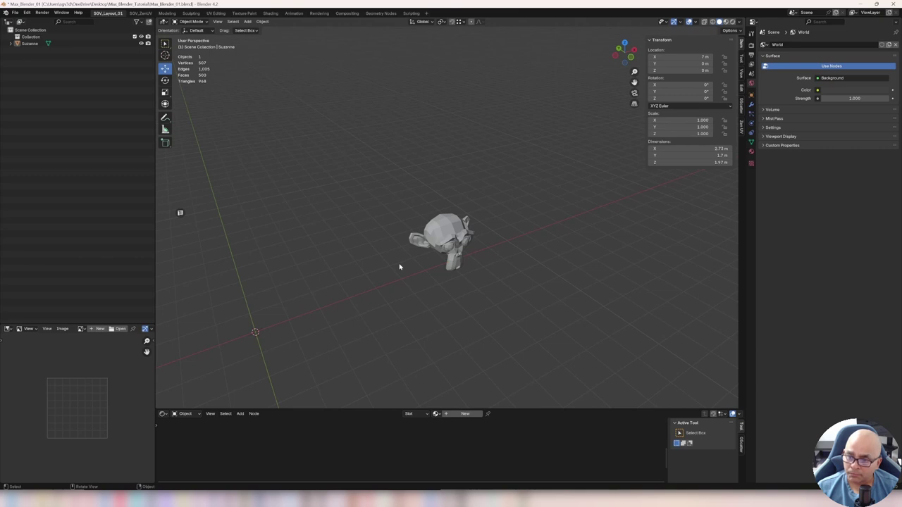
pyautogui.moveTo(398, 266); pyautogui.dragTo(428, 229, button='middle')
# Step: Select the Suzanne monkey head and examine its origin point, comparing the selected and deselected display
pyautogui.click(424, 238)
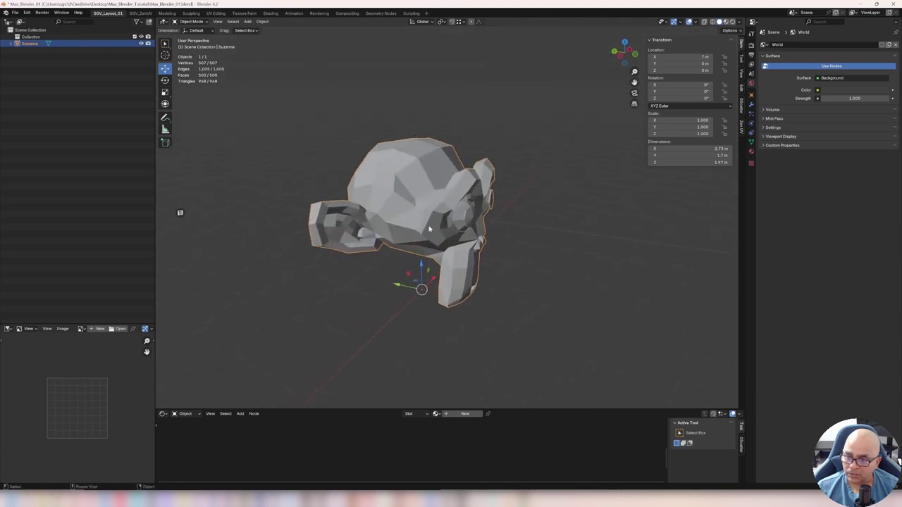
pyautogui.click(420, 309)
pyautogui.scroll(2, 423, 302)
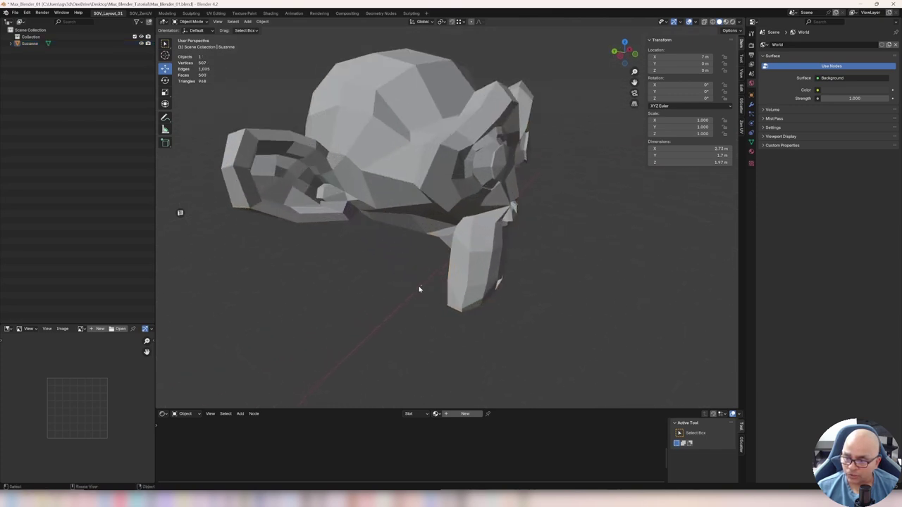
pyautogui.scroll(-4, 421, 288)
pyautogui.moveTo(423, 288); pyautogui.dragTo(415, 280, button='middle')
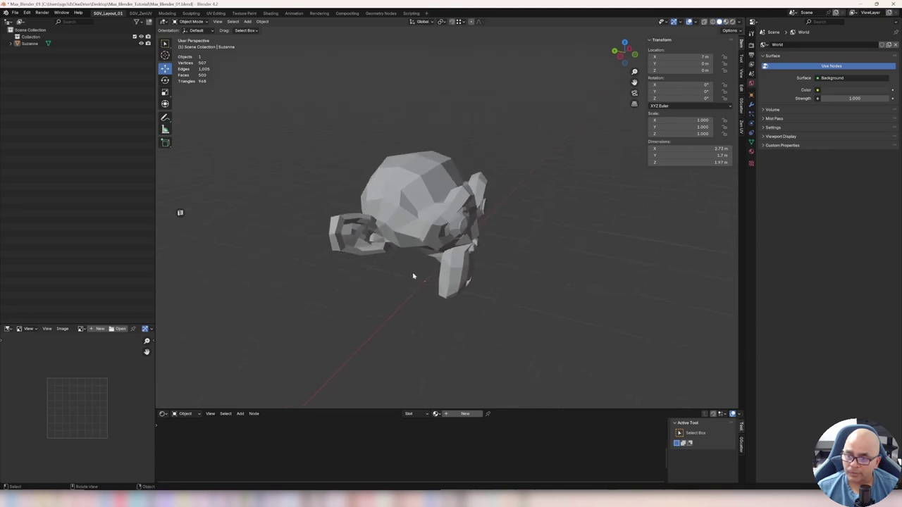
pyautogui.click(427, 240)
pyautogui.moveTo(427, 240); pyautogui.dragTo(433, 261, button='middle')
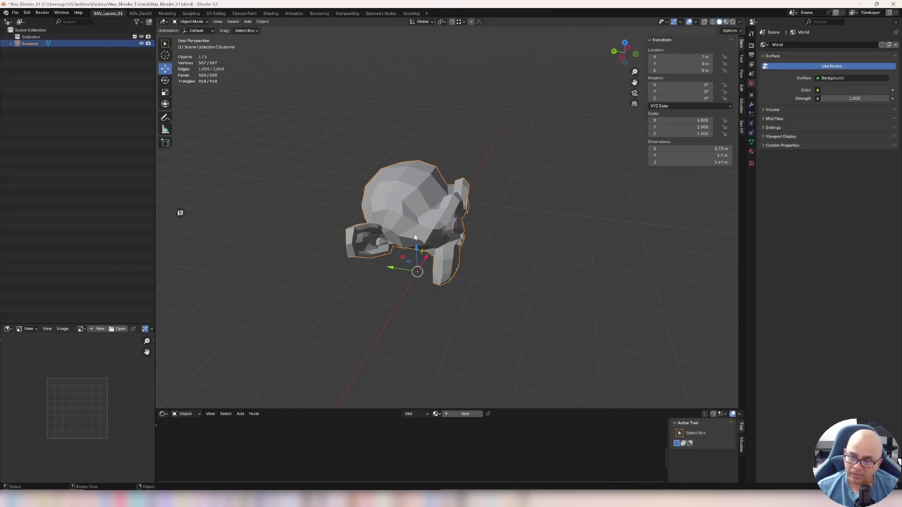
pyautogui.moveTo(394, 298); pyautogui.dragTo(445, 224, button='middle')
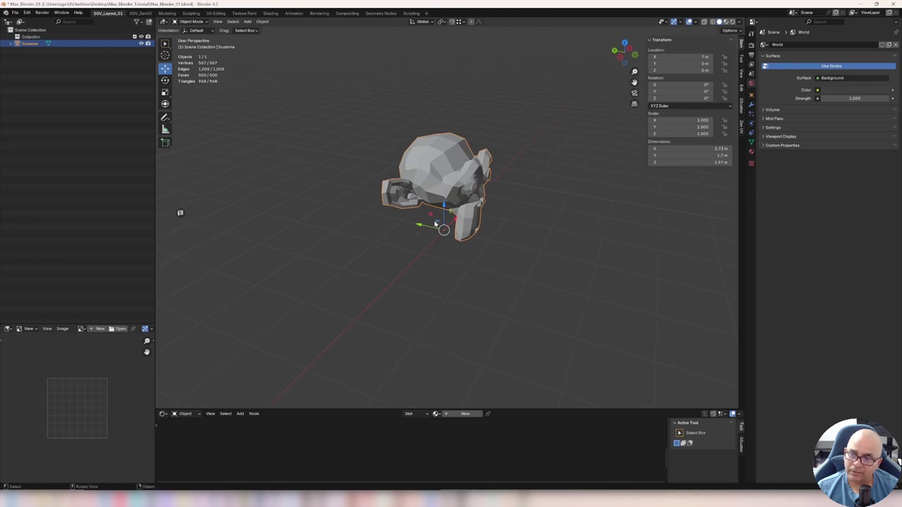
# Step: Add a second Suzanne monkey mesh at the world origin
pyautogui.moveTo(449, 238); pyautogui.dragTo(367, 233, button='middle')
pyautogui.click(382, 232)
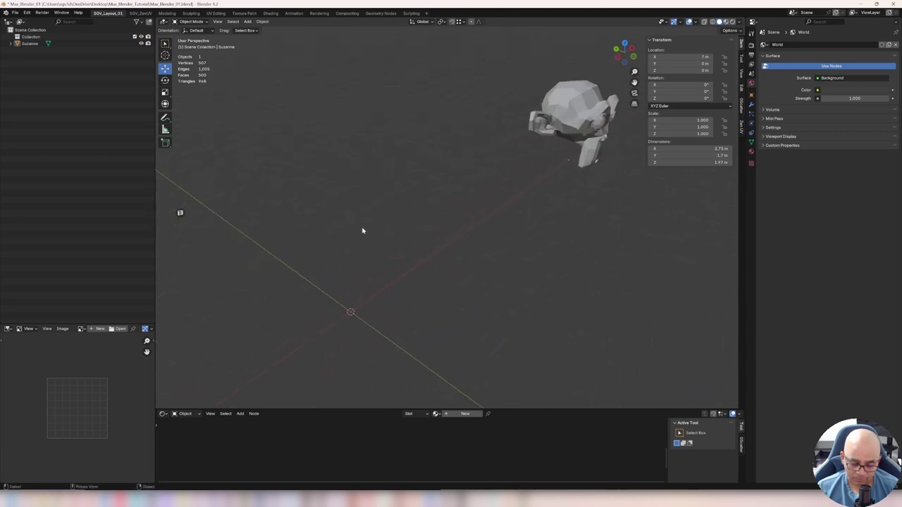
pyautogui.hotkey('shift', 'a')
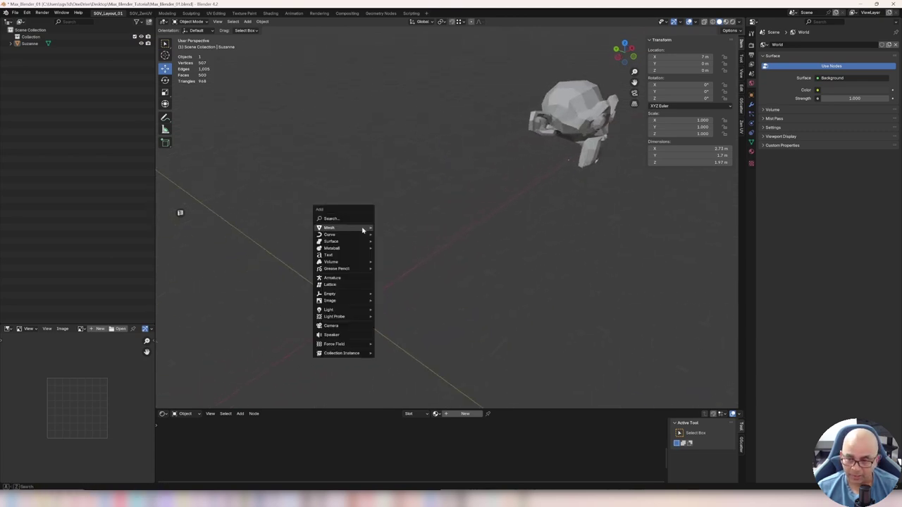
pyautogui.moveTo(364, 228)
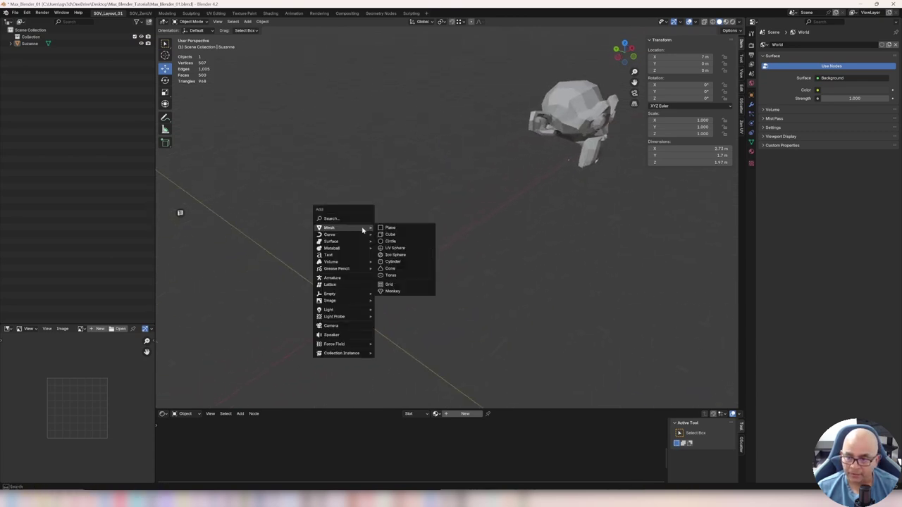
pyautogui.click(398, 293)
pyautogui.moveTo(398, 293); pyautogui.dragTo(404, 211, button='middle')
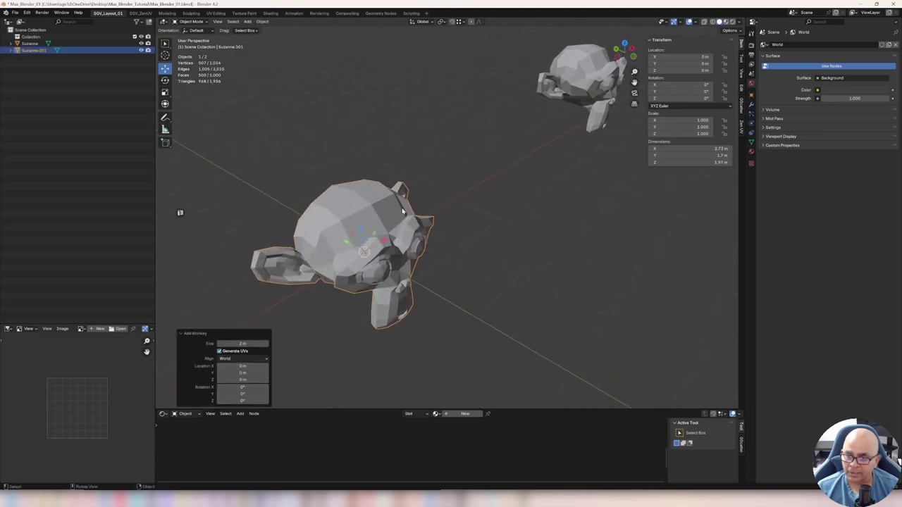
pyautogui.click(430, 203)
pyautogui.moveTo(412, 224); pyautogui.dragTo(401, 185, button='middle')
pyautogui.click(393, 224)
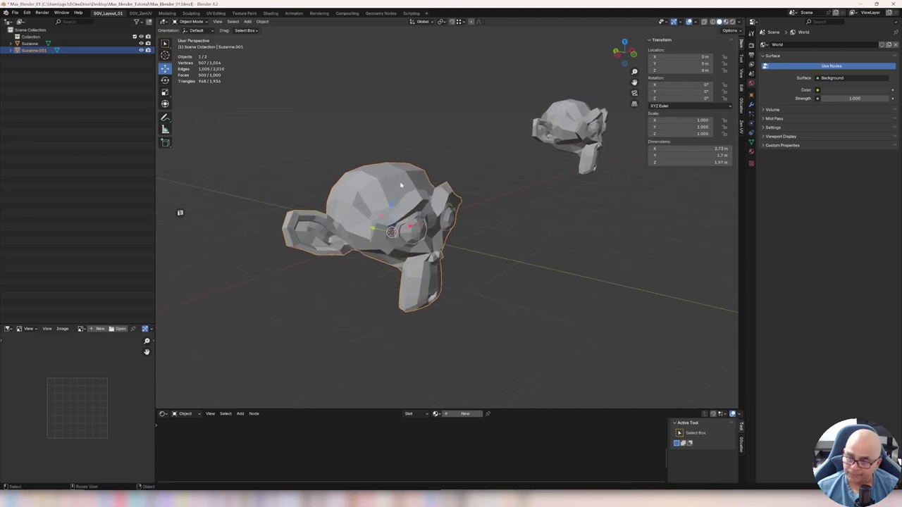
# Step: In the right orthographic view, move the first Suzanne head about 3.1 m along Y, away from the new one, and deselect it
pyautogui.click(632, 51)
pyautogui.click(418, 236)
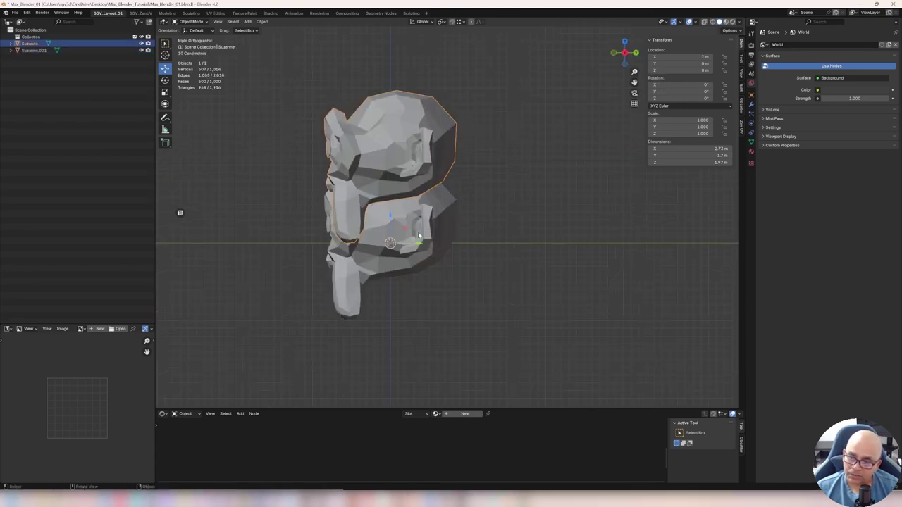
pyautogui.moveTo(418, 246); pyautogui.dragTo(662, 245)
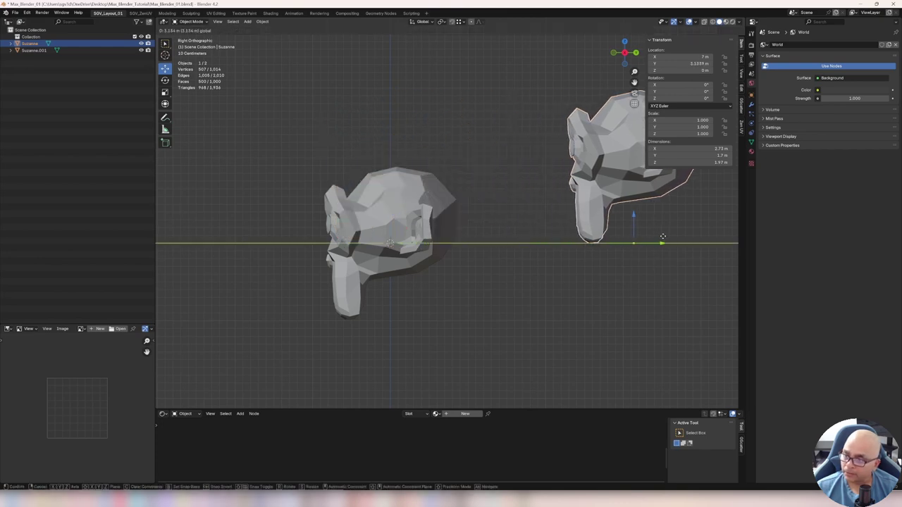
pyautogui.click(538, 312)
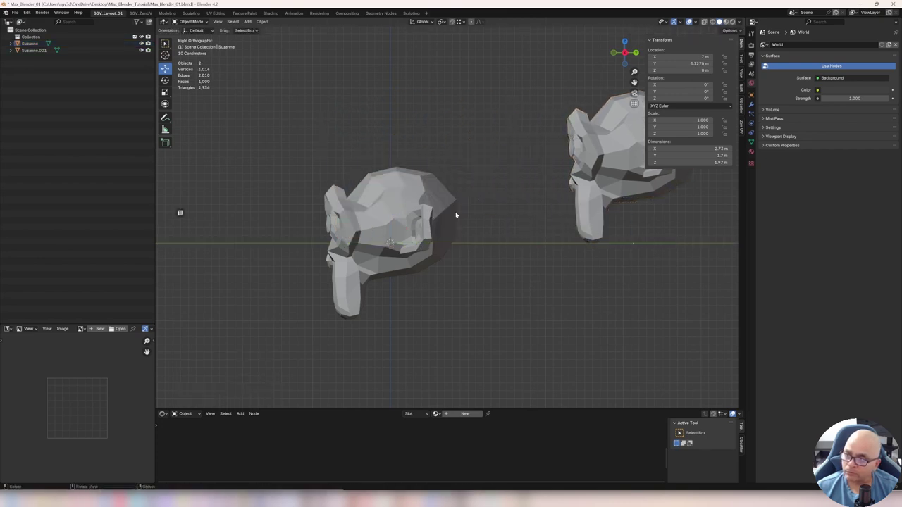
# Step: Select the new monkey head at the world origin and raise it about 1.09 m along Z
pyautogui.click(409, 237)
pyautogui.scroll(2, 408, 237)
pyautogui.scroll(-2, 409, 237)
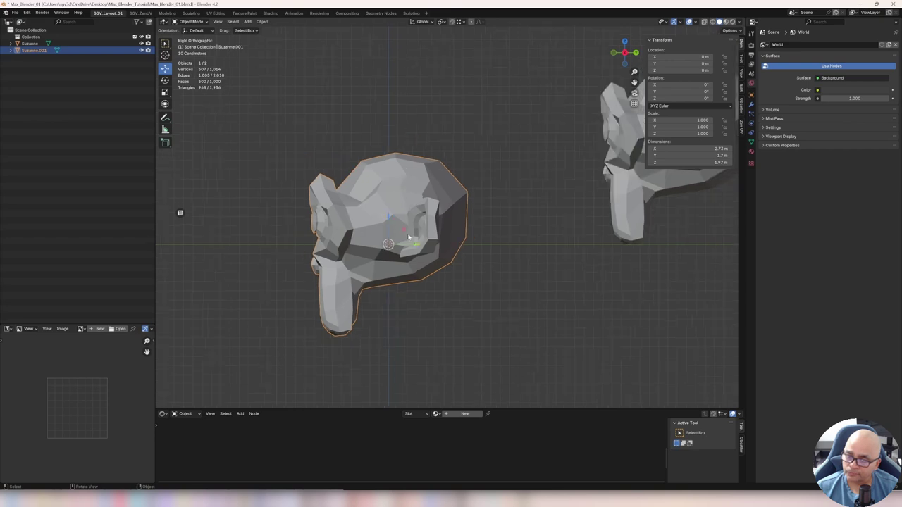
pyautogui.moveTo(403, 222)
pyautogui.keyDown('shift'); pyautogui.mouseDown(button='middle')
pyautogui.moveTo(406, 246)
pyautogui.moveTo(399, 226)
pyautogui.mouseUp(button='middle'); pyautogui.keyUp('shift')
pyautogui.scroll(1, 401, 234)
pyautogui.press('g')
pyautogui.press('z')
pyautogui.click(408, 182)
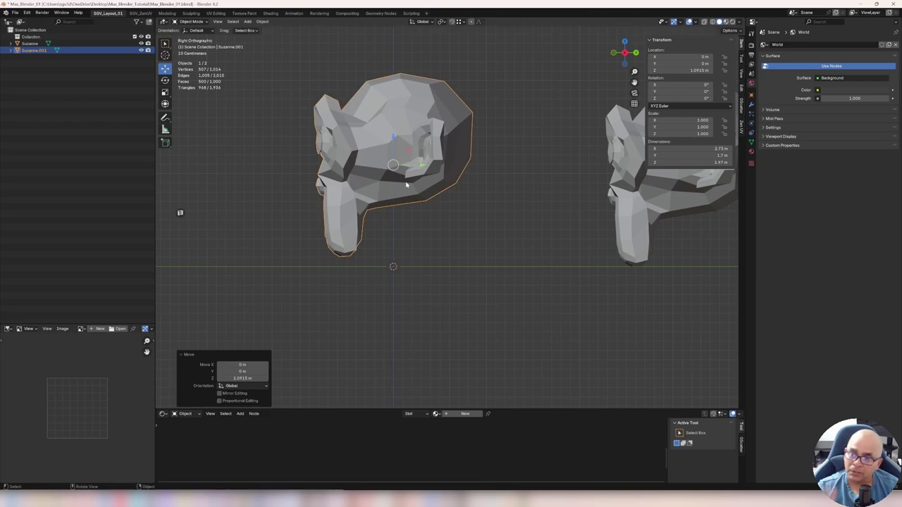
# Step: Set transforms to affect only origins, toggling the option to compare the axis display on the raised monkey head
pyautogui.scroll(1, 396, 177)
pyautogui.keyDown('shift'); pyautogui.scroll(1, 395, 179); pyautogui.keyUp('shift')
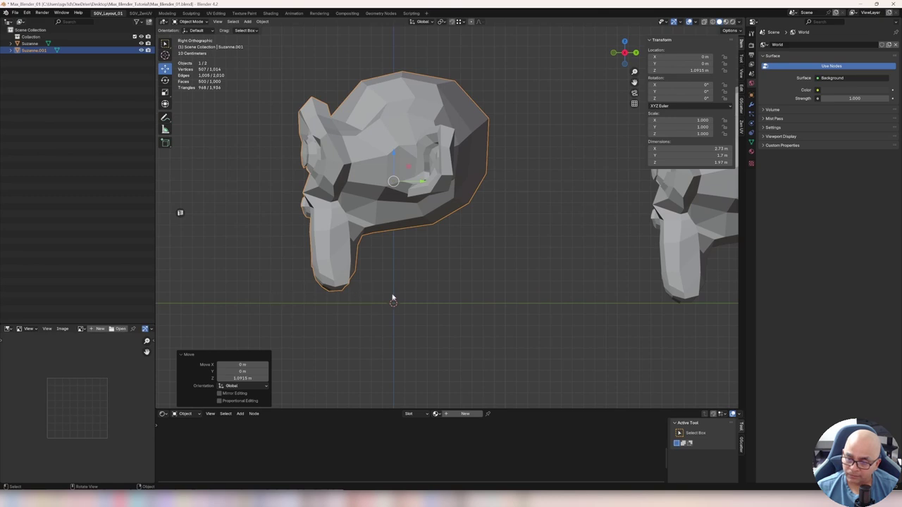
pyautogui.scroll(3, 380, 289)
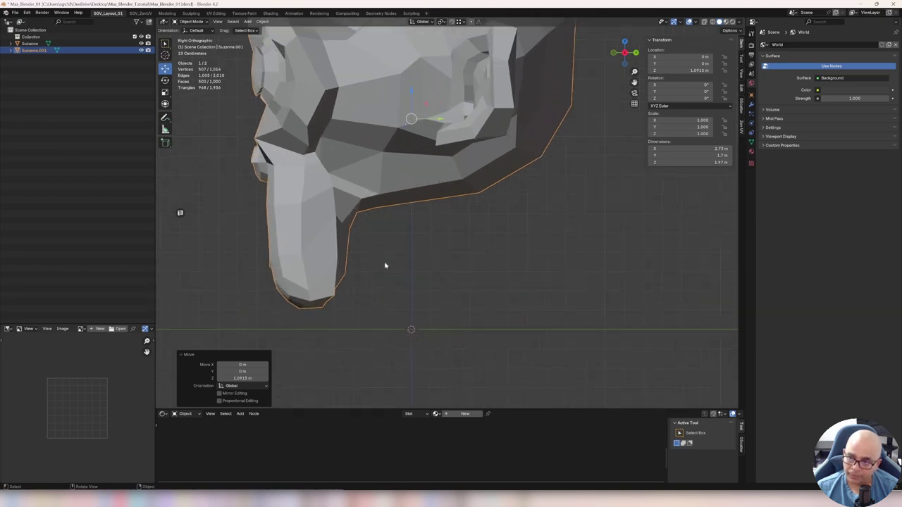
pyautogui.scroll(-2, 384, 266)
pyautogui.keyDown('shift'); pyautogui.moveTo(411, 208); pyautogui.dragTo(418, 235, button='middle'); pyautogui.keyUp('shift')
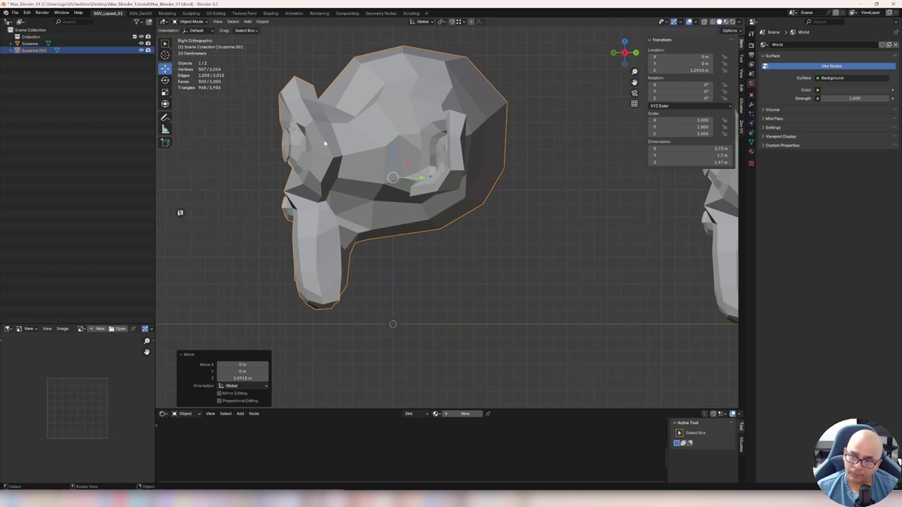
pyautogui.keyDown('shift'); pyautogui.moveTo(442, 149); pyautogui.dragTo(449, 167, button='middle'); pyautogui.keyUp('shift')
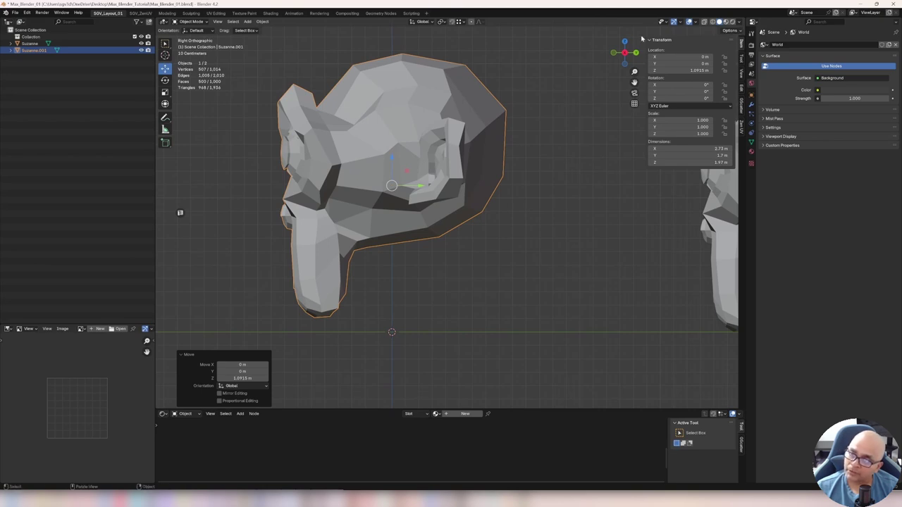
pyautogui.click(730, 31)
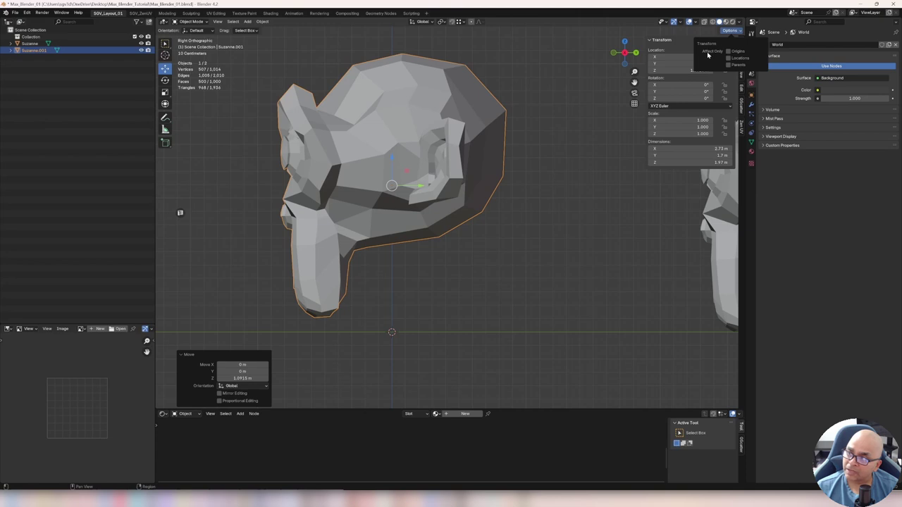
pyautogui.click(729, 51)
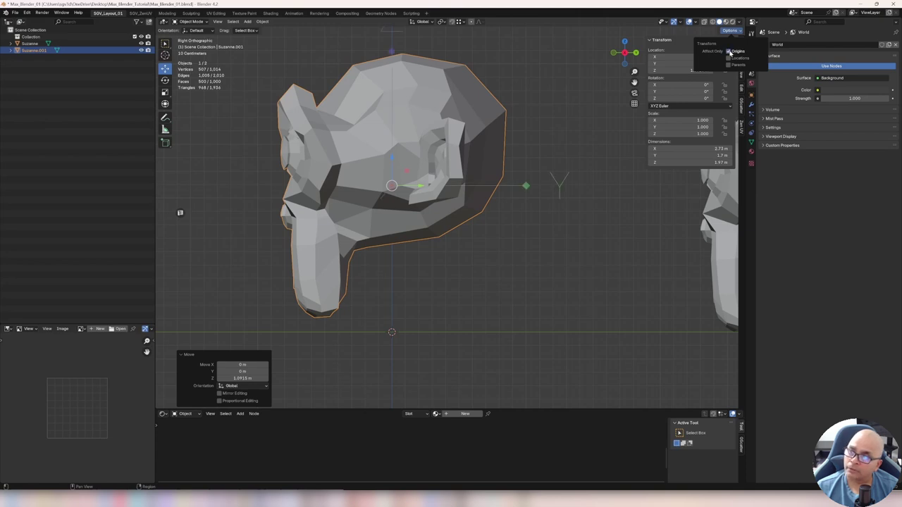
pyautogui.click(730, 52)
pyautogui.click(729, 51)
pyautogui.click(729, 51)
pyautogui.click(730, 52)
pyautogui.keyDown('shift'); pyautogui.moveTo(473, 146); pyautogui.dragTo(484, 200, button='middle'); pyautogui.keyUp('shift')
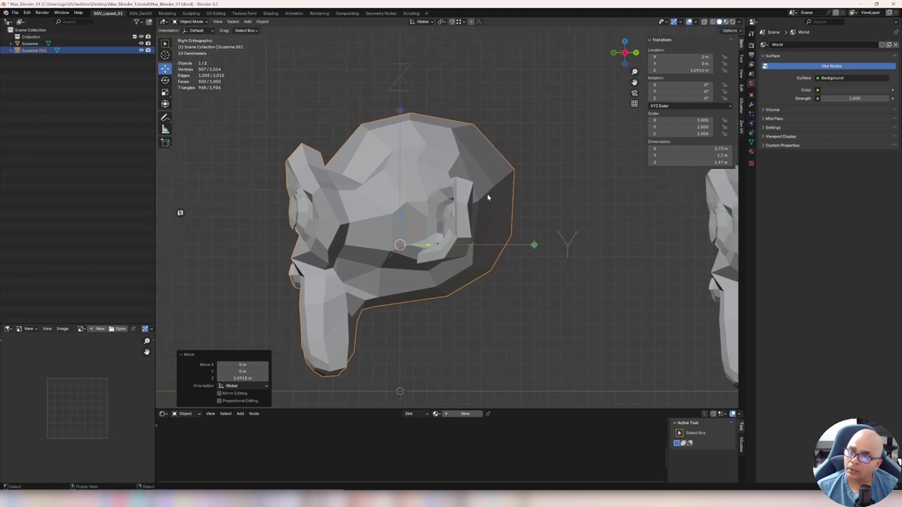
pyautogui.scroll(-1, 487, 194)
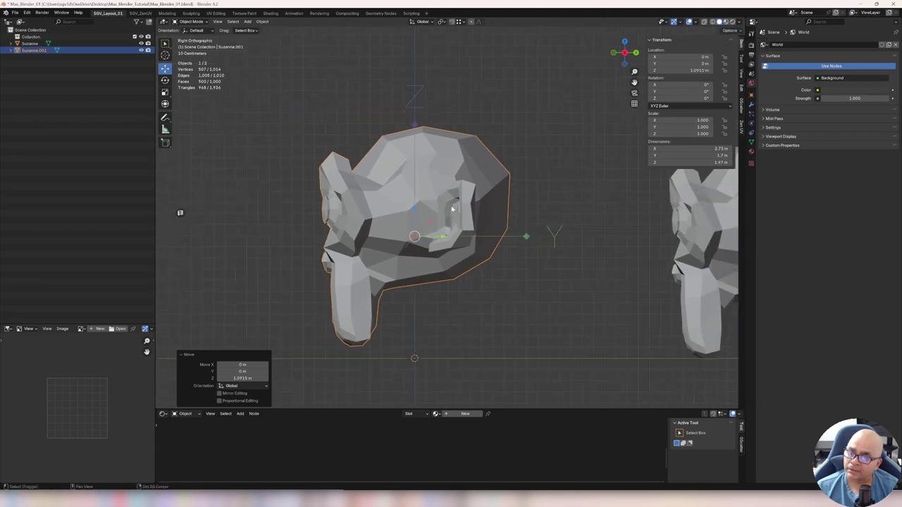
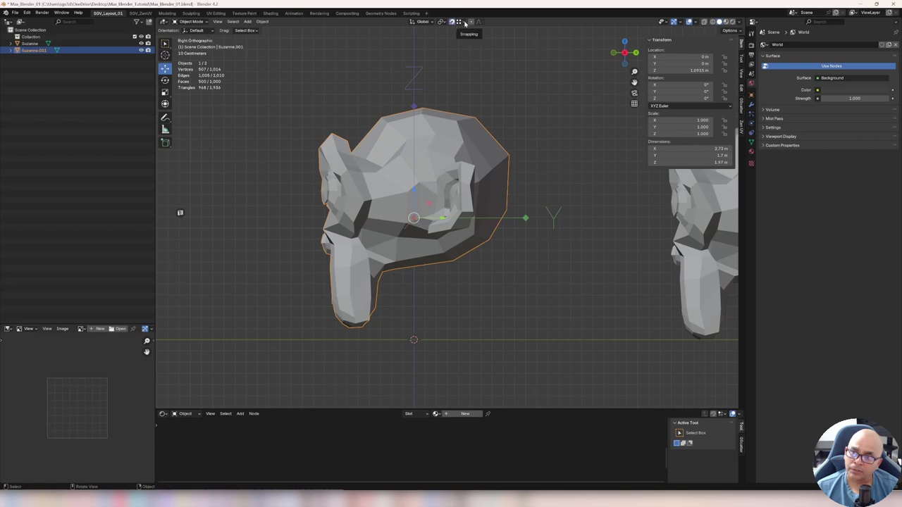
# Step: Set snapping to the Vertex target with Active as the snap base, trying Closest as the base first
pyautogui.click(465, 23)
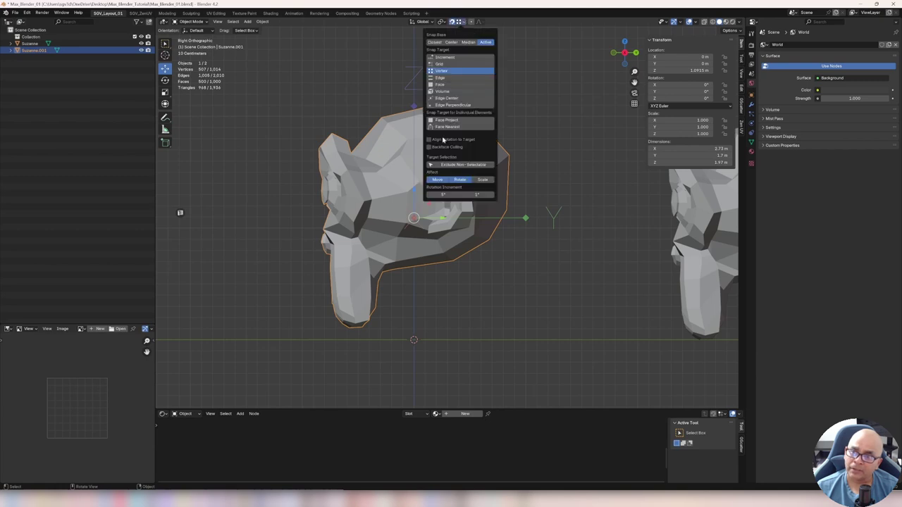
pyautogui.click(442, 63)
pyautogui.click(466, 22)
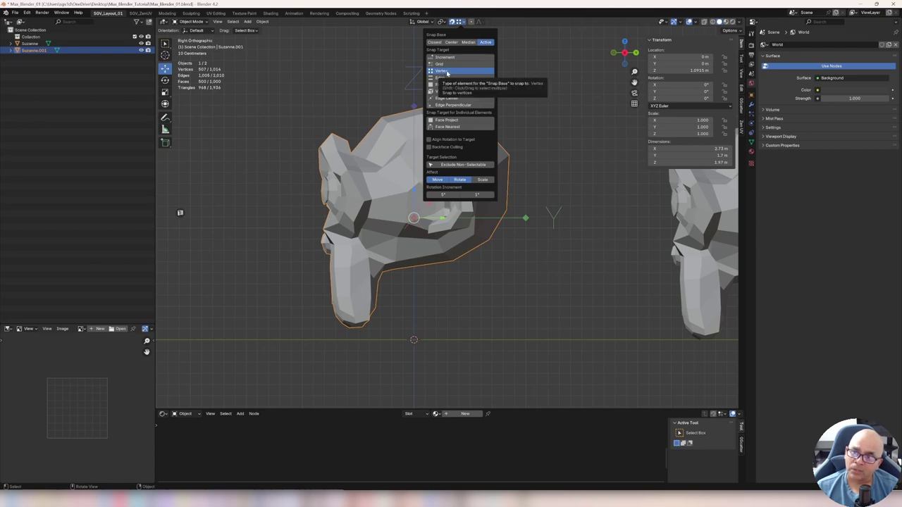
pyautogui.click(434, 42)
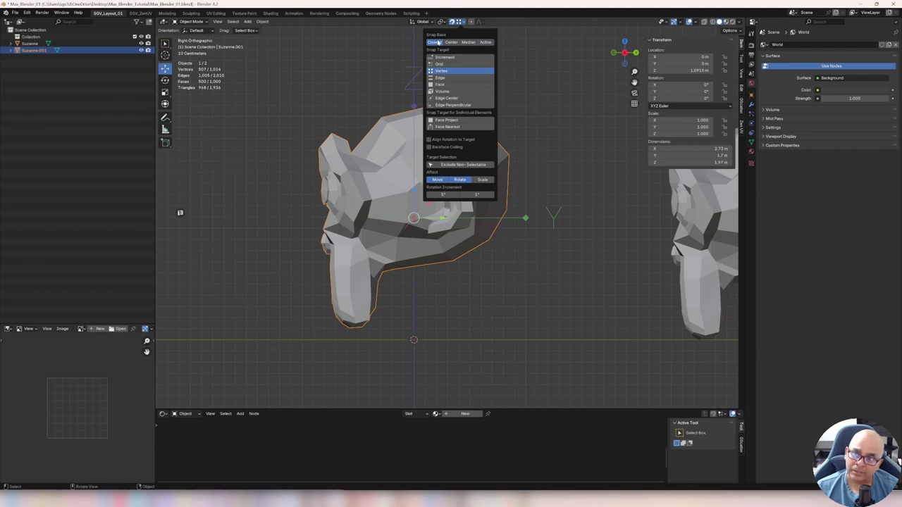
pyautogui.click(486, 43)
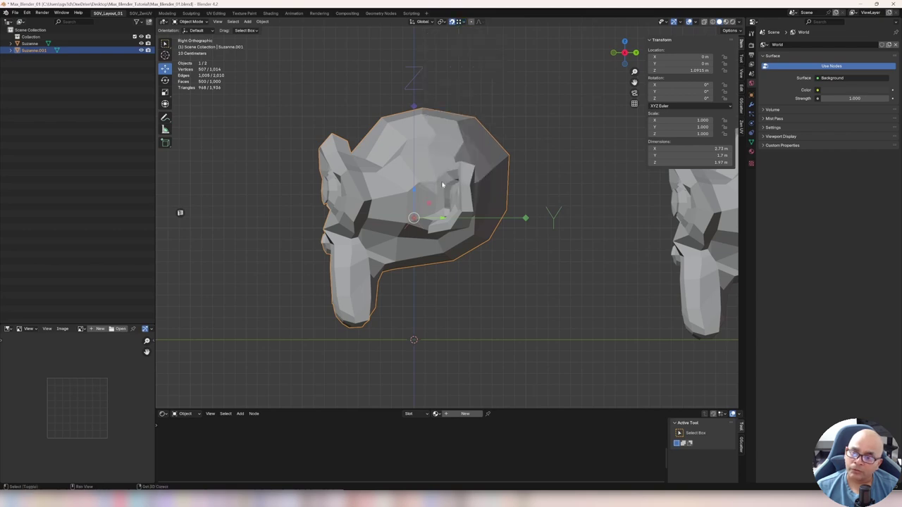
# Step: Move the raised monkey head's origin down about 0.98 m along Z, snapping it to the lowest chin vertex
pyautogui.keyDown('shift'); pyautogui.scroll(-1, 423, 181); pyautogui.keyUp('shift')
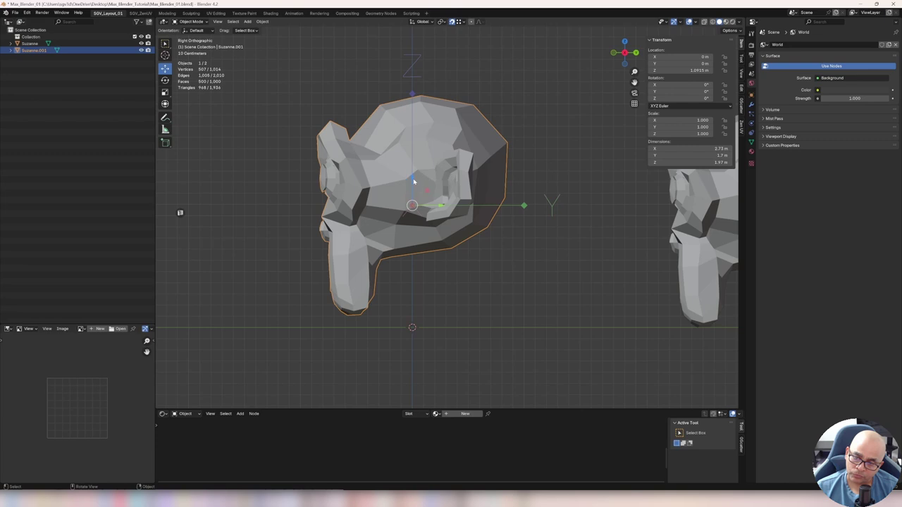
pyautogui.click(730, 31)
pyautogui.click(729, 52)
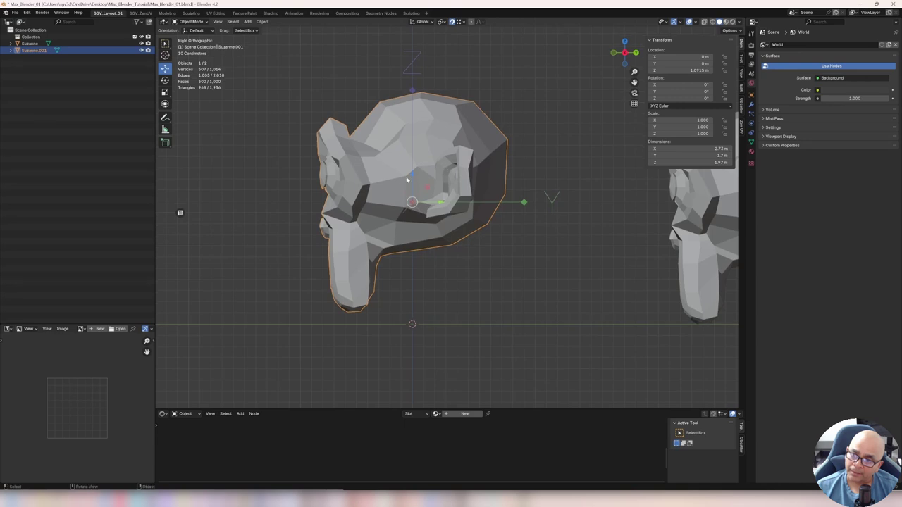
pyautogui.moveTo(413, 175); pyautogui.dragTo(347, 313)
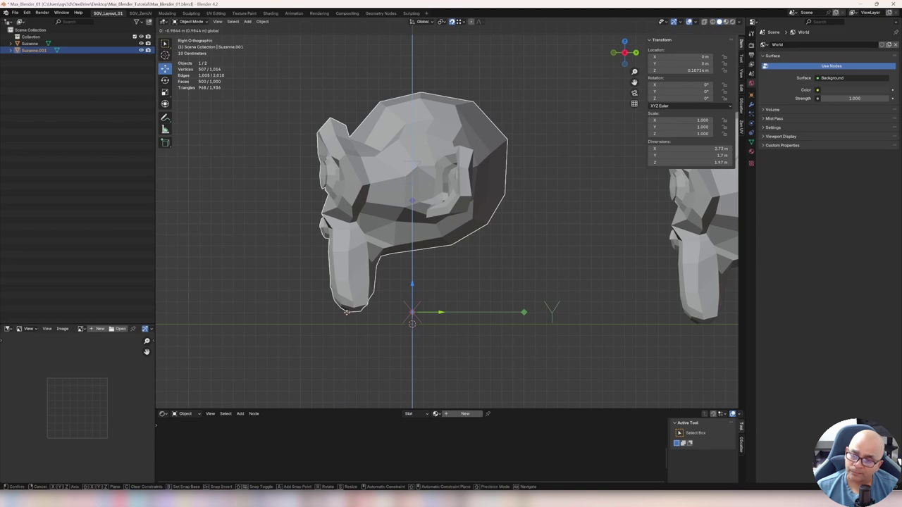
pyautogui.moveTo(346, 311); pyautogui.dragTo(348, 316)
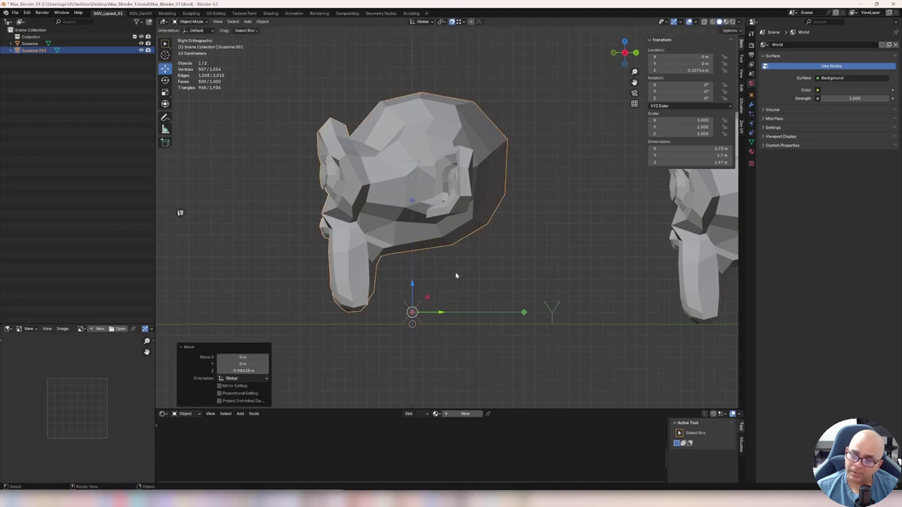
# Step: Try moving only the monkey head's origin about 0.8 m along X, and undo the move
pyautogui.moveTo(456, 275); pyautogui.dragTo(407, 307, button='middle')
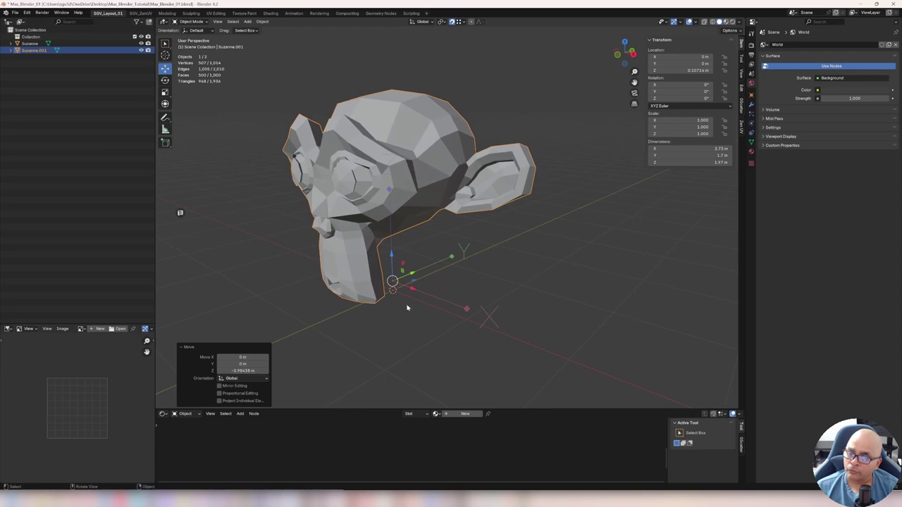
pyautogui.press('g')
pyautogui.press('x')
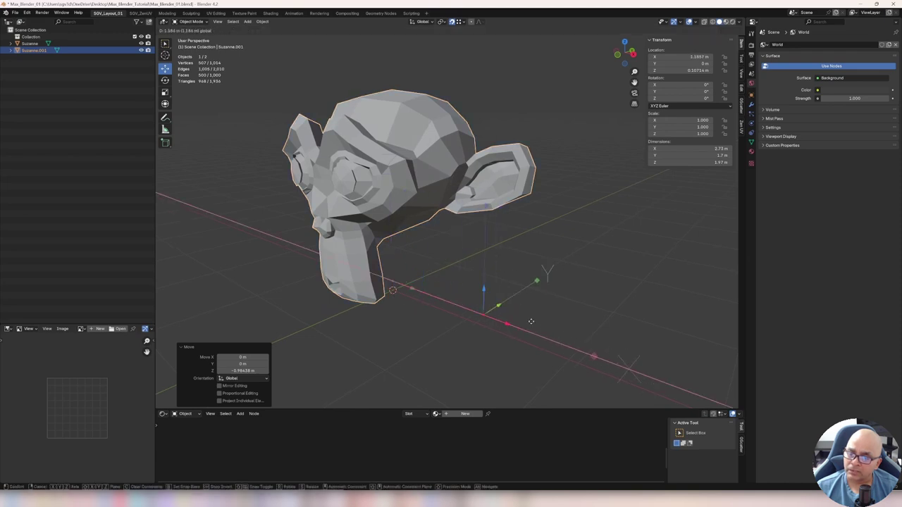
pyautogui.press('Escape')
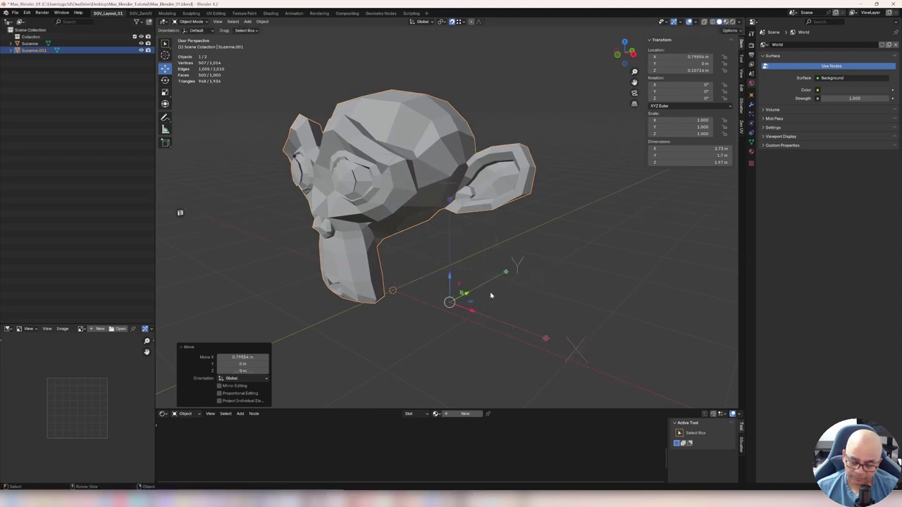
pyautogui.moveTo(446, 258); pyautogui.dragTo(423, 230, button='middle')
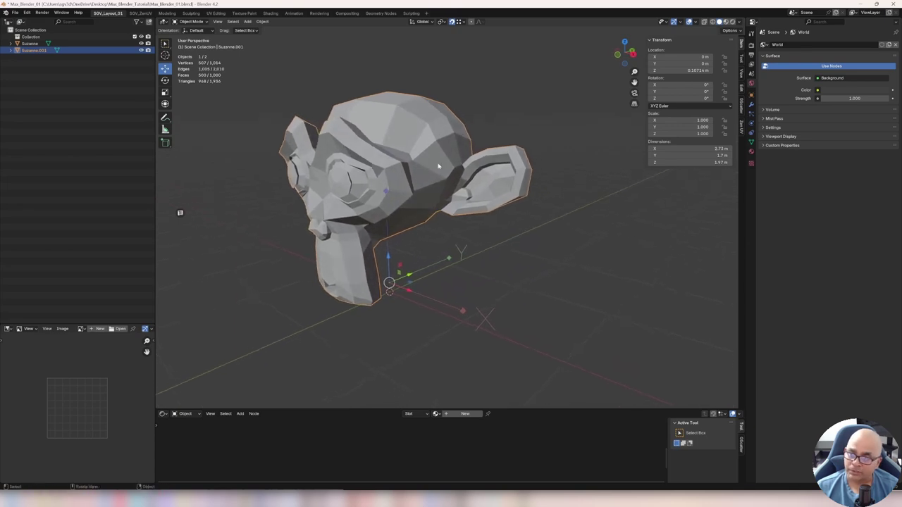
# Step: Turn off Affect Only Origins and try moving the whole monkey head along X, cancelling the move
pyautogui.click(739, 31)
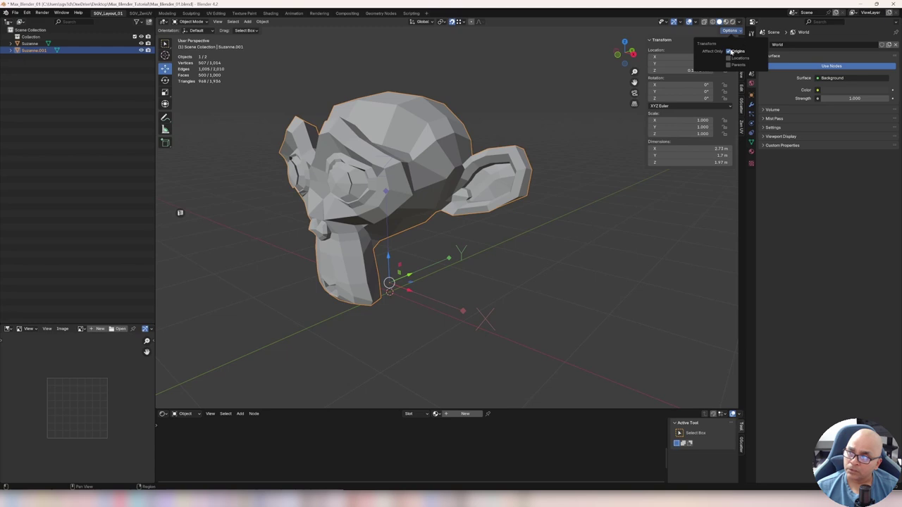
pyautogui.moveTo(422, 207); pyautogui.dragTo(435, 276, button='middle')
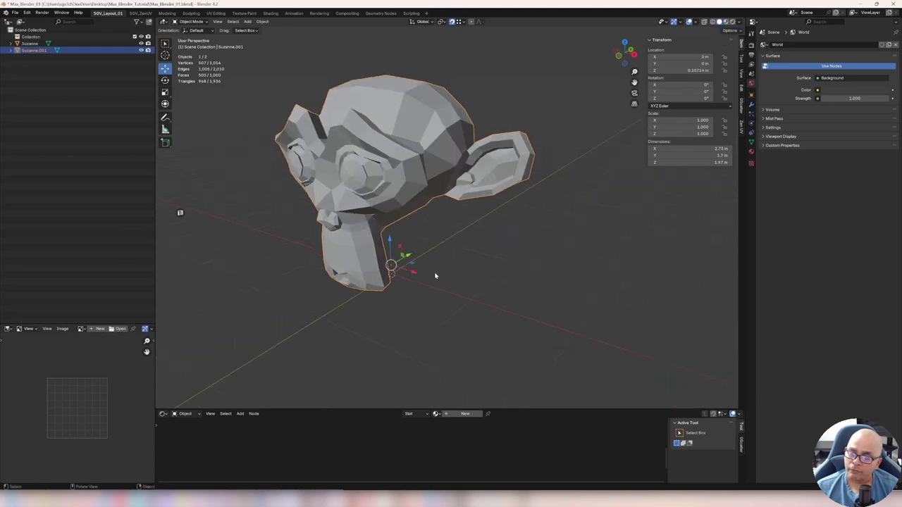
pyautogui.moveTo(413, 272); pyautogui.dragTo(485, 284)
pyautogui.rightClick(484, 284)
# Step: Move the monkey head together with its relocated origin about 0.43 m up along Z
pyautogui.moveTo(485, 284); pyautogui.dragTo(386, 251, button='middle')
pyautogui.moveTo(379, 239); pyautogui.dragTo(377, 197)
pyautogui.moveTo(393, 268); pyautogui.dragTo(425, 224, button='middle')
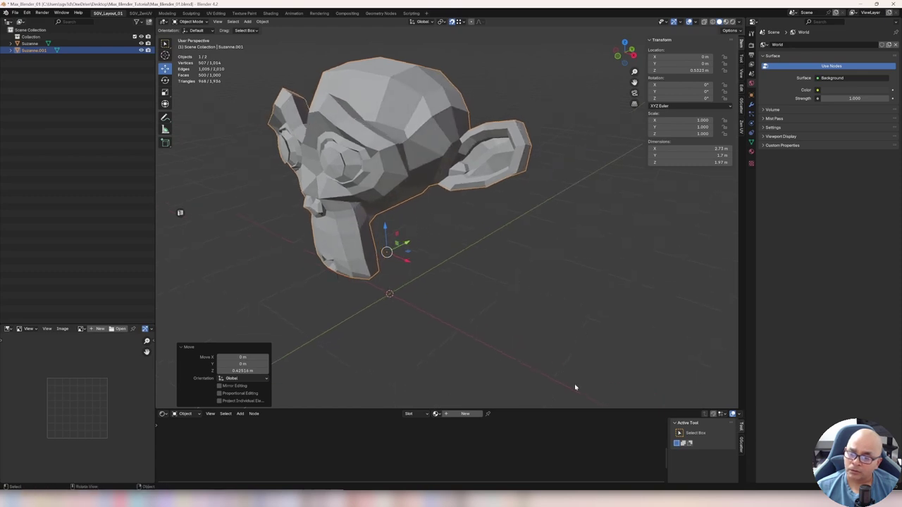
pyautogui.moveTo(476, 343); pyautogui.dragTo(468, 282, button='middle')
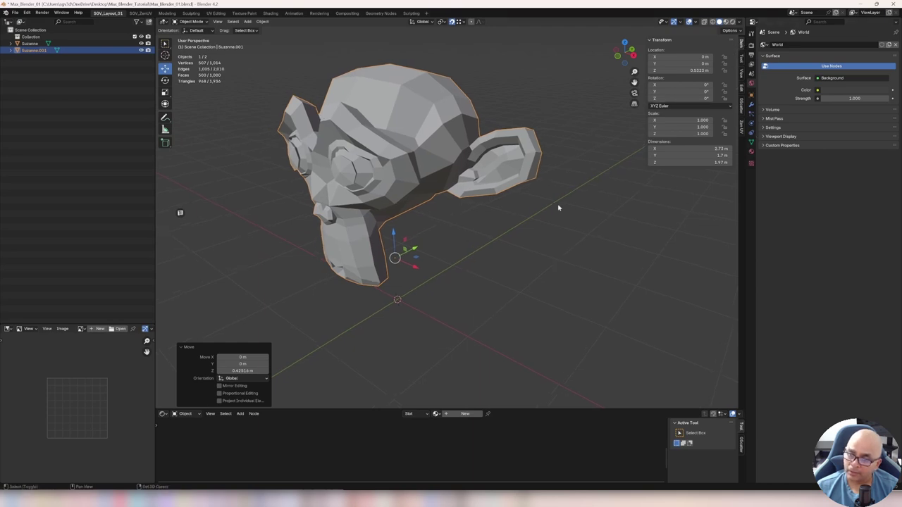
# Step: Set the monkey head's Z location to 0 m so its origin sits at the world origin
pyautogui.moveTo(564, 206); pyautogui.dragTo(553, 207, button='middle')
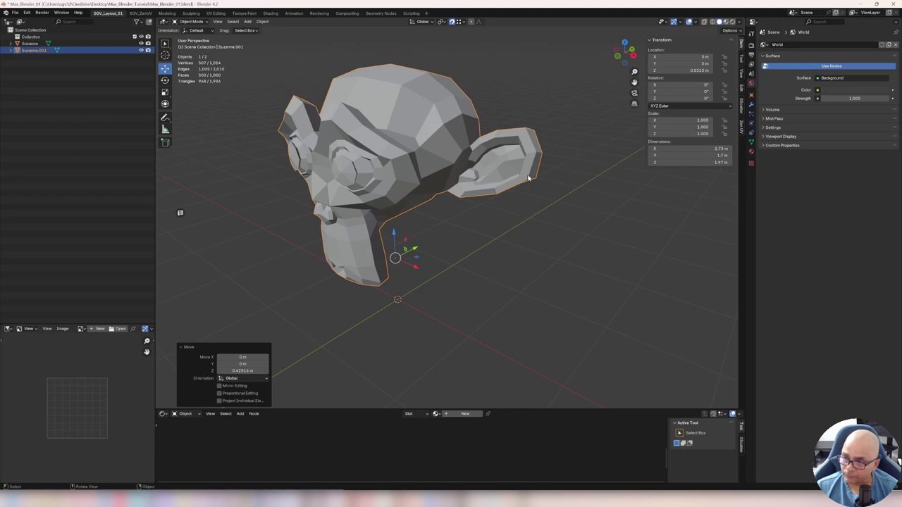
pyautogui.press('n')
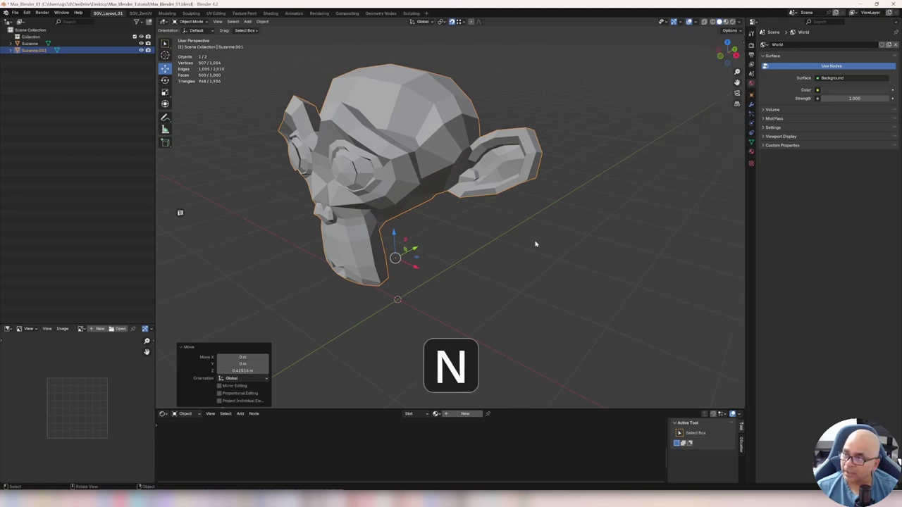
pyautogui.press('n')
pyautogui.press('n')
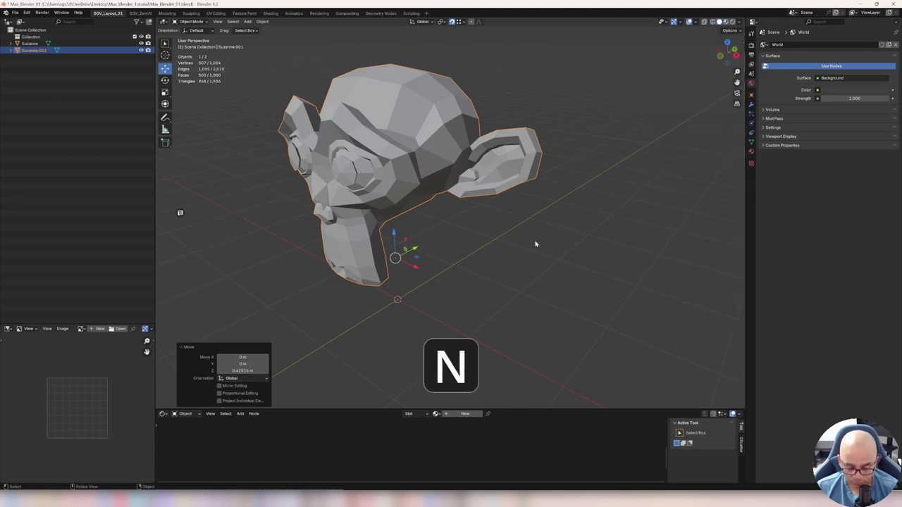
pyautogui.press('n')
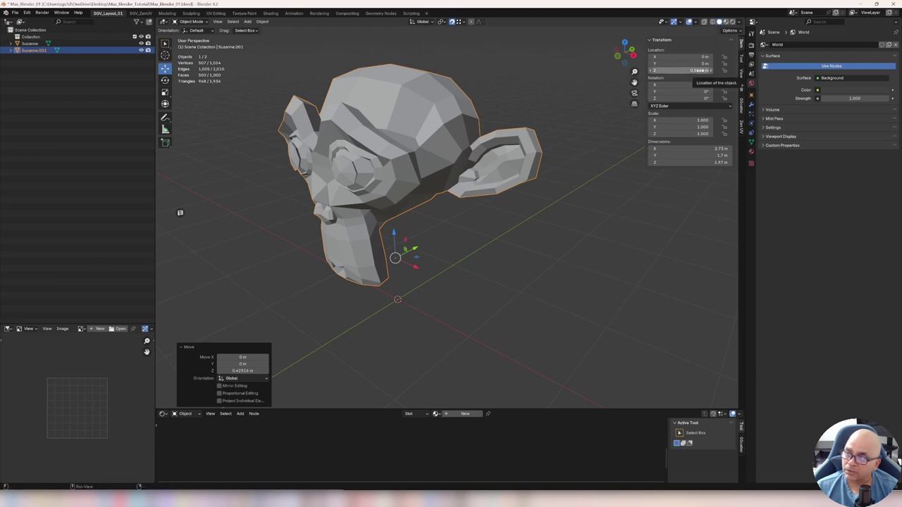
pyautogui.click(700, 70)
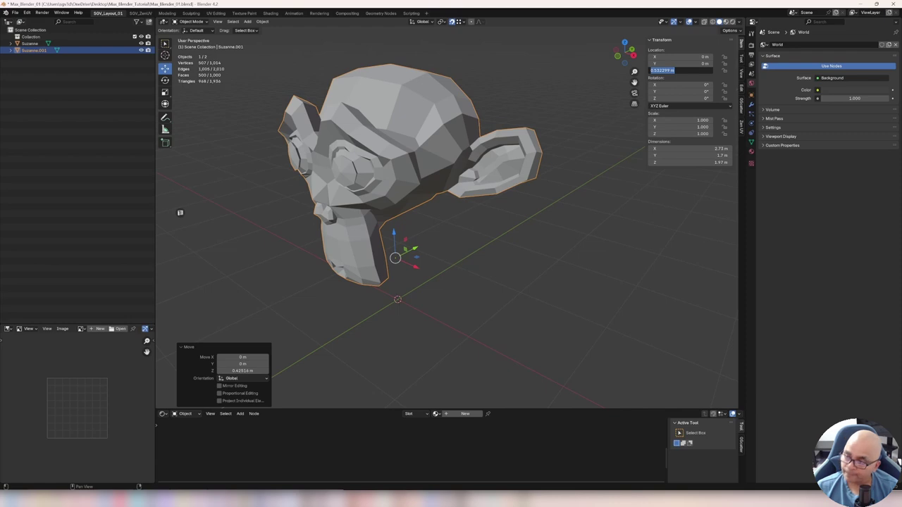
pyautogui.write('0')
pyautogui.press('Return')
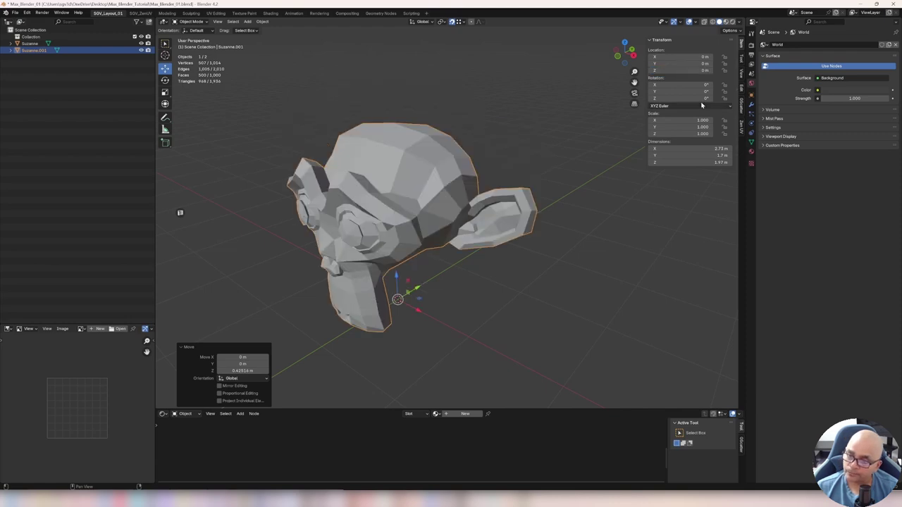
# Step: Move the monkey head about 3.74 m along negative X, and clear the selection
pyautogui.moveTo(414, 224); pyautogui.dragTo(433, 198, button='middle')
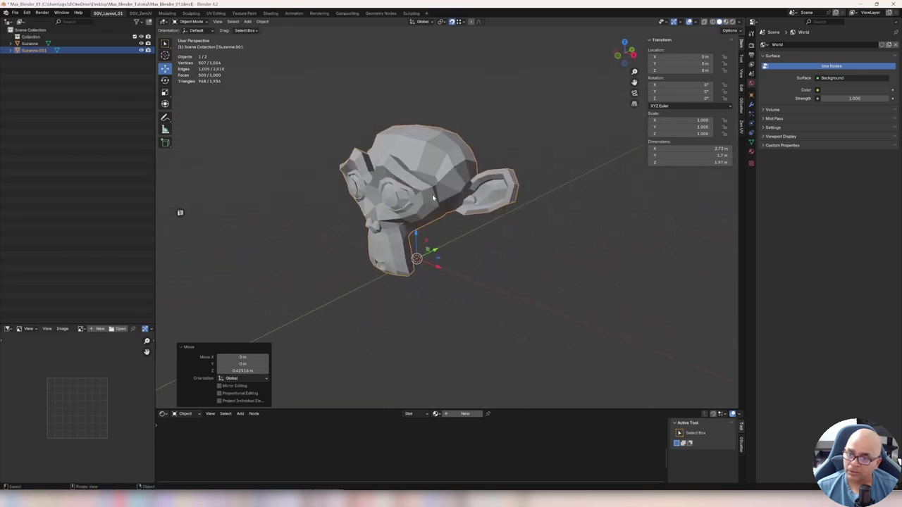
pyautogui.moveTo(427, 241); pyautogui.dragTo(479, 194, button='middle')
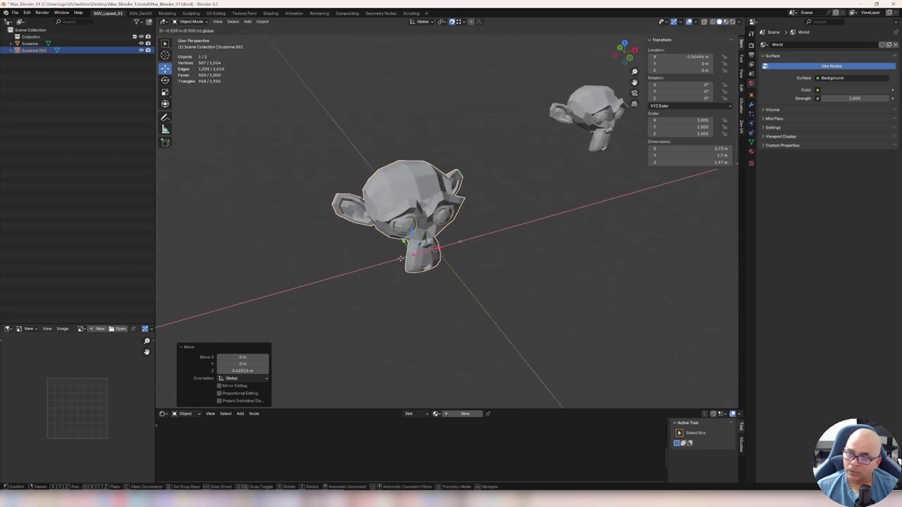
pyautogui.press('g')
pyautogui.press('x')
pyautogui.click(397, 238)
pyautogui.moveTo(398, 238); pyautogui.dragTo(382, 237, button='middle')
pyautogui.click(398, 241)
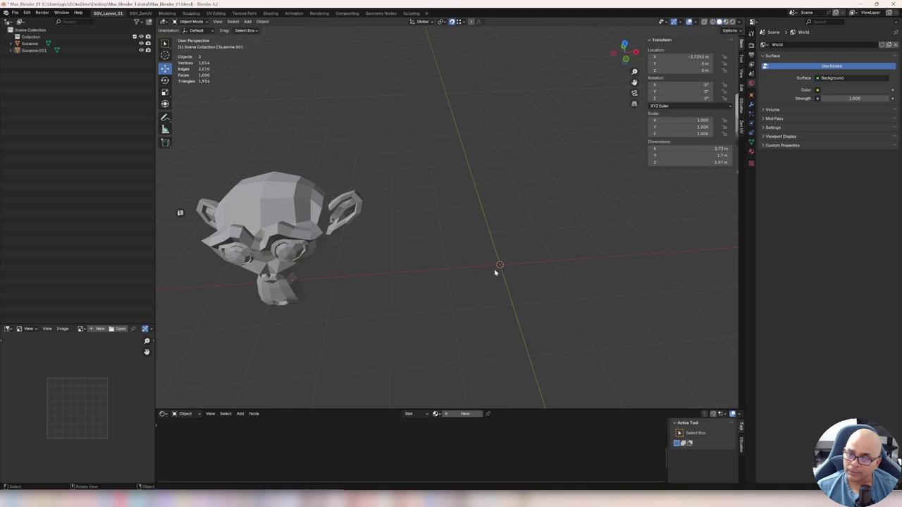
# Step: Reselect the monkey head and move it about -3 m in X, 8.5 m in Y and 3.6 m up in Z
pyautogui.moveTo(343, 251); pyautogui.dragTo(368, 260, button='middle')
pyautogui.click(358, 244)
pyautogui.moveTo(359, 261); pyautogui.dragTo(376, 128)
pyautogui.moveTo(376, 128); pyautogui.dragTo(427, 201, button='middle')
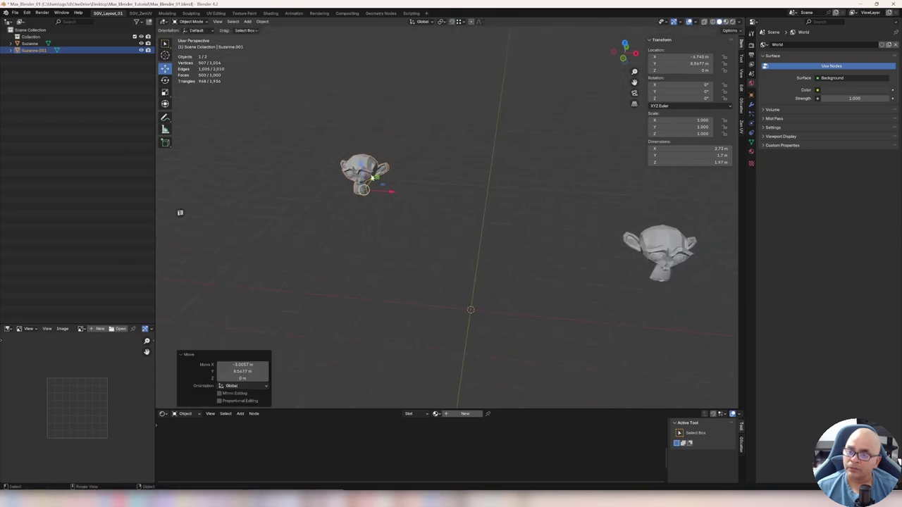
pyautogui.moveTo(363, 165); pyautogui.dragTo(363, 106)
pyautogui.moveTo(363, 106); pyautogui.dragTo(352, 132, button='middle')
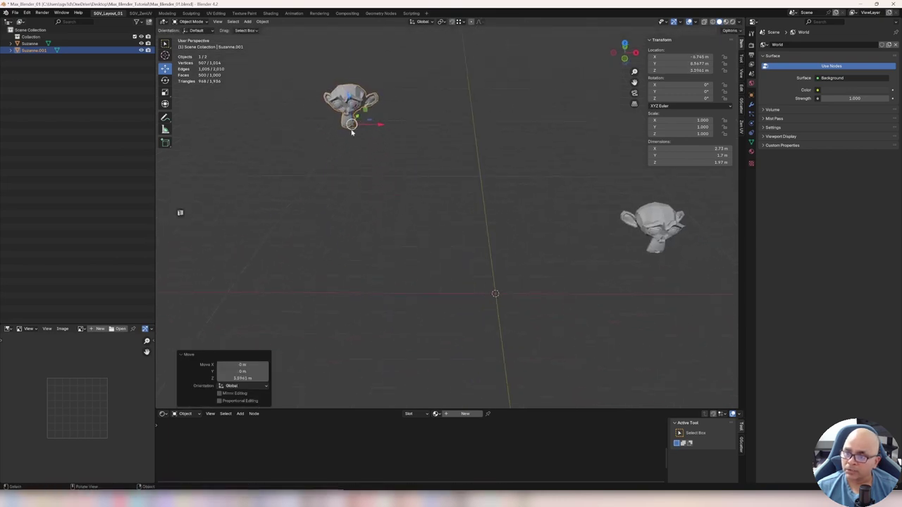
# Step: Snap the displaced monkey head to the 3D cursor at the world origin using Selection to Cursor
pyautogui.moveTo(492, 289); pyautogui.dragTo(320, 135, button='middle')
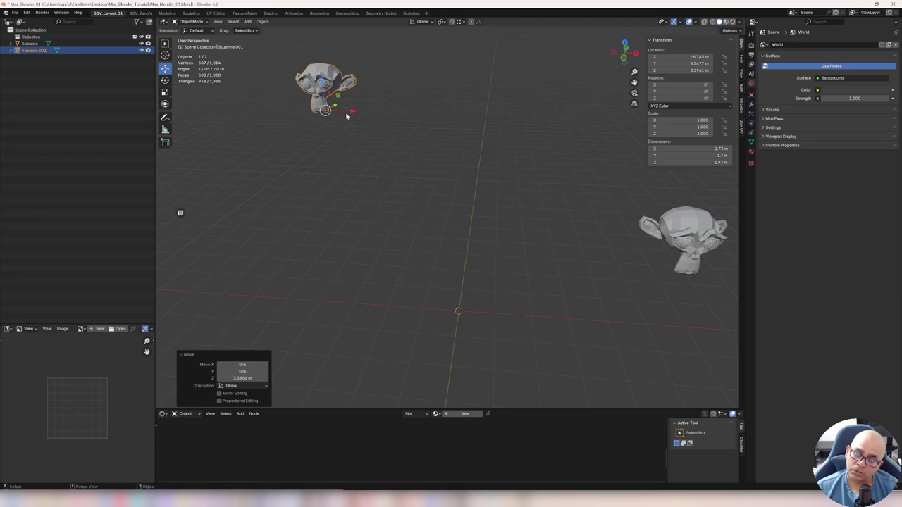
pyautogui.moveTo(332, 145); pyautogui.dragTo(381, 173, button='middle')
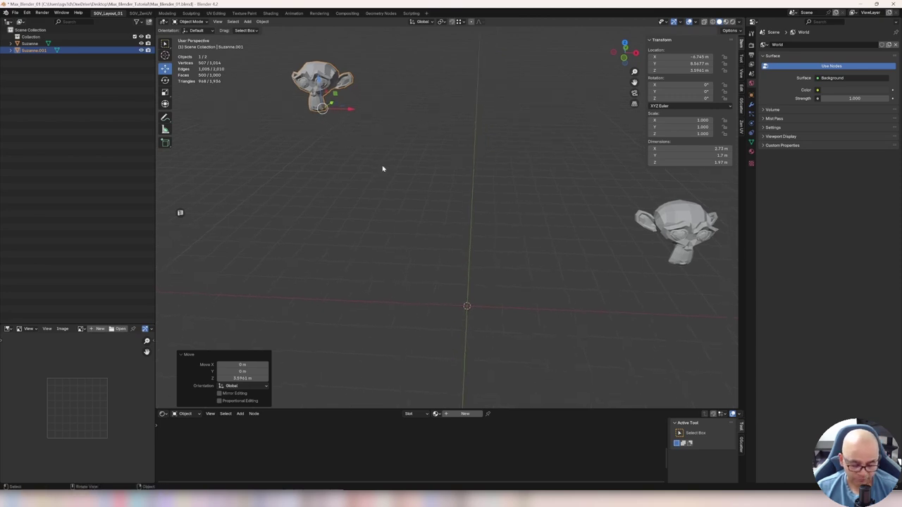
pyautogui.hotkey('shift', 's')
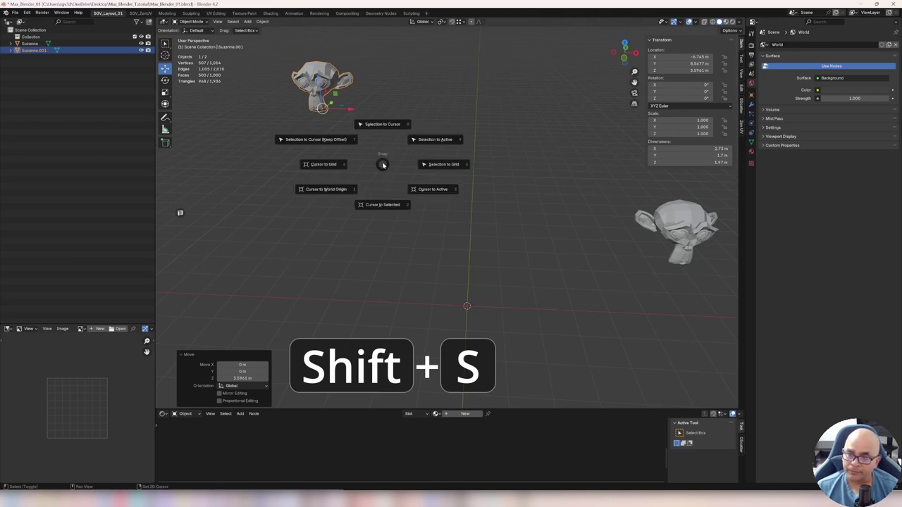
pyautogui.click(383, 126)
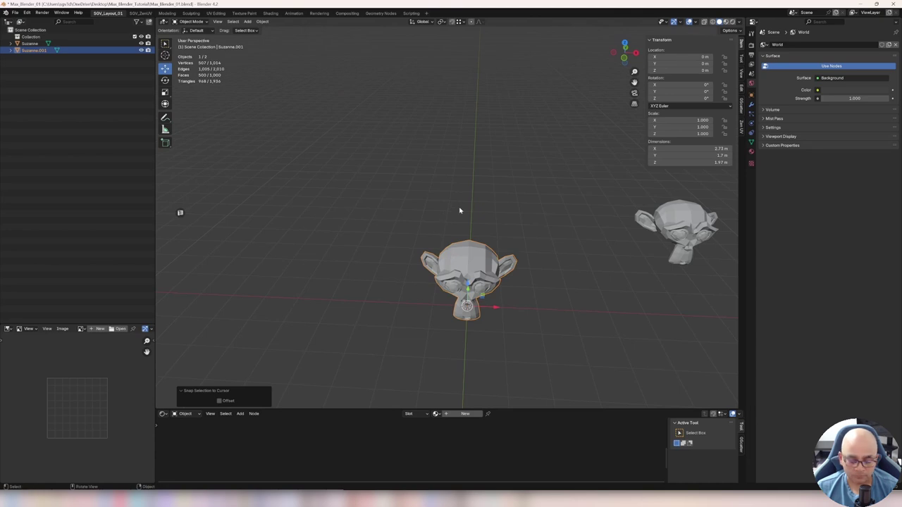
pyautogui.moveTo(471, 219); pyautogui.dragTo(512, 202, button='middle')
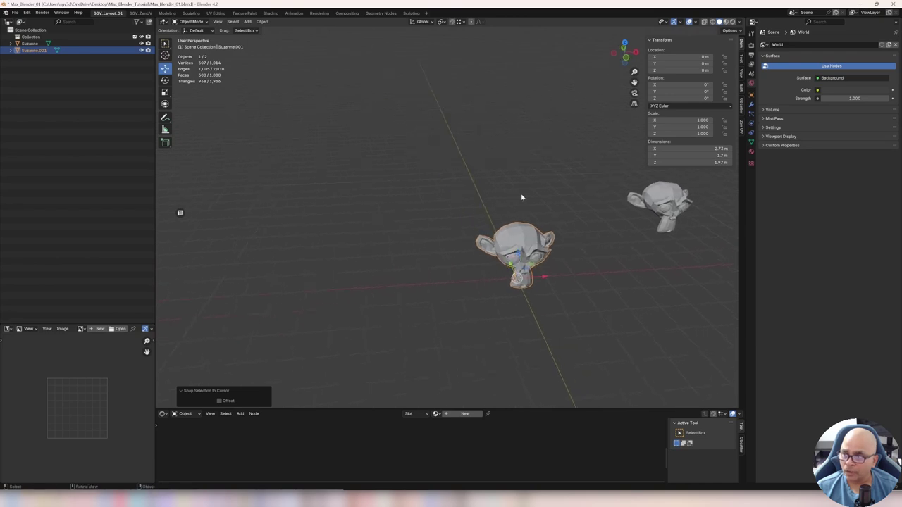
# Step: Try lowering the monkey head about 4.85 m along Z, and reset its Z location to 0 m
pyautogui.moveTo(690, 71); pyautogui.dragTo(634, 71)
pyautogui.click(687, 71)
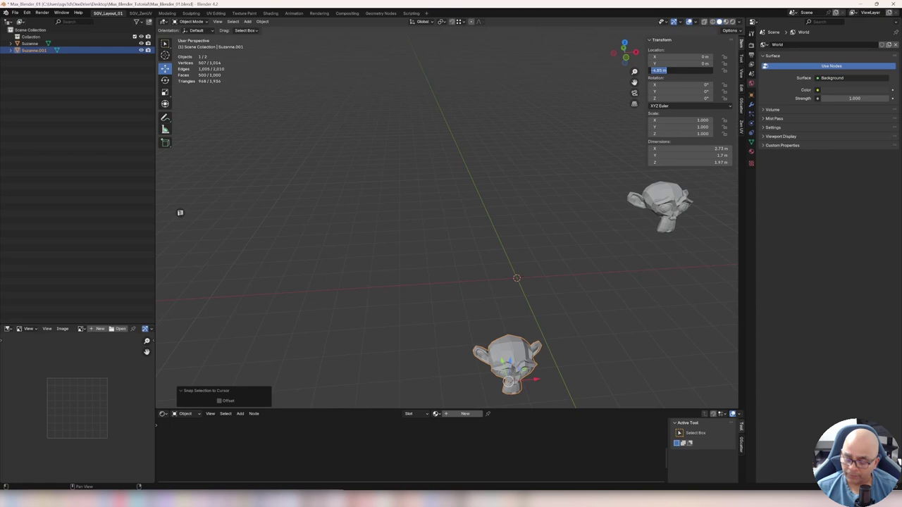
pyautogui.write('0')
pyautogui.press('Return')
pyautogui.moveTo(567, 221); pyautogui.dragTo(482, 241, button='middle')
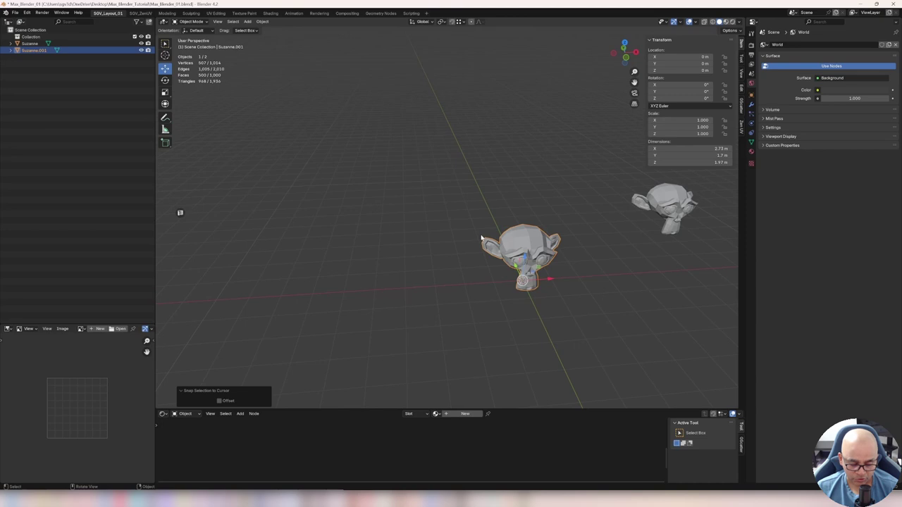
# Step: Apply Selection to Active from the snap options to the monkey head, and deselect it
pyautogui.hotkey('shift', 's')
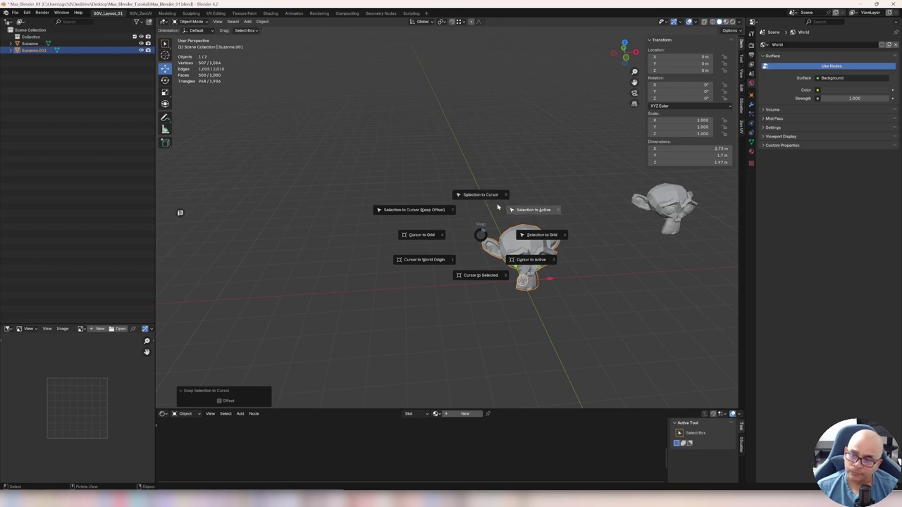
pyautogui.click(525, 191)
pyautogui.moveTo(512, 214); pyautogui.dragTo(459, 213, button='middle')
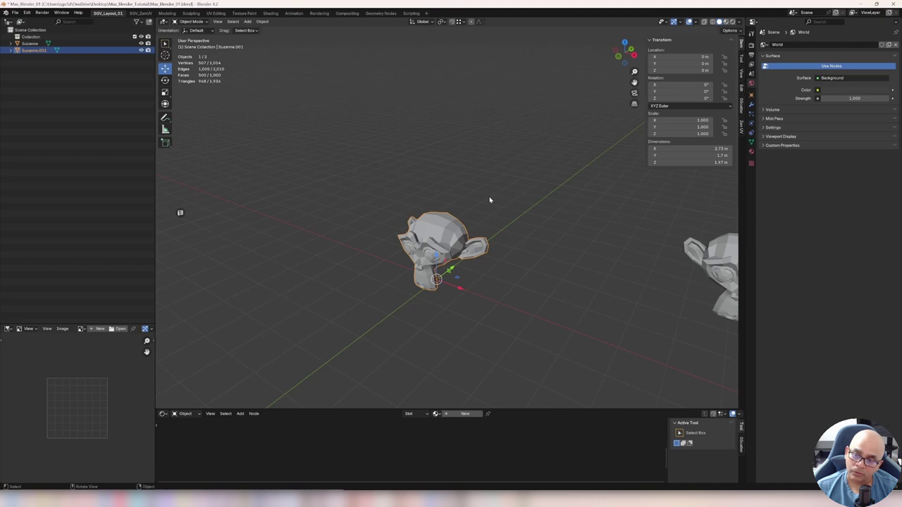
pyautogui.click(487, 202)
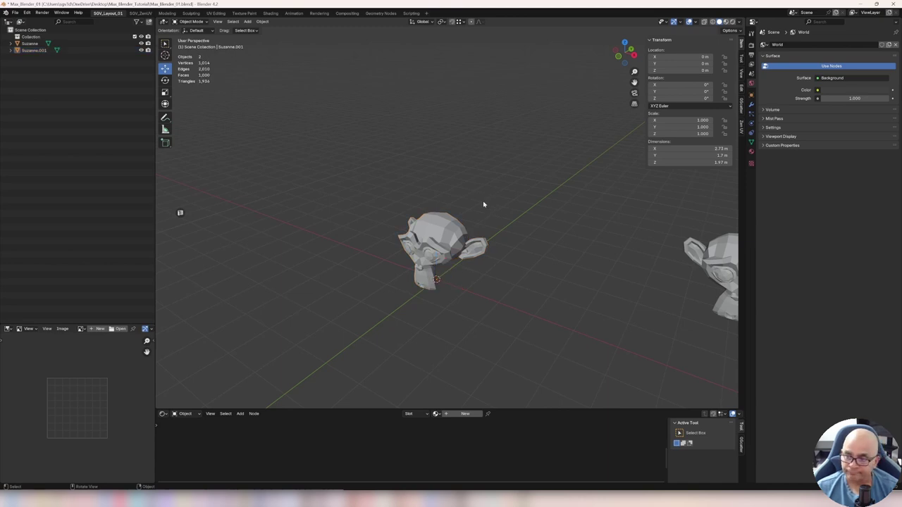